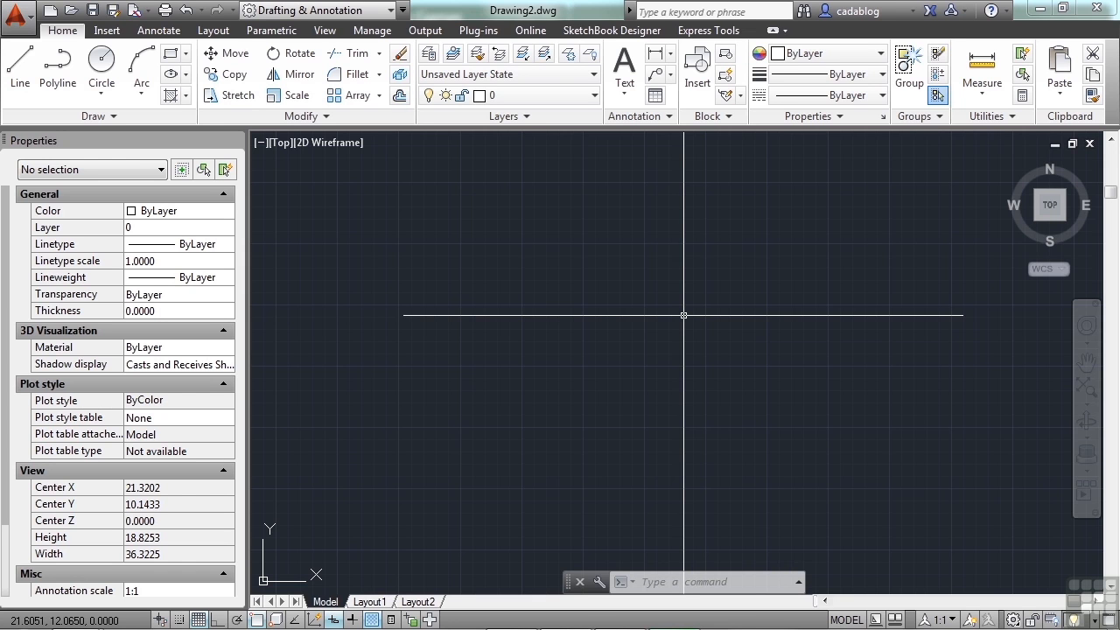
# Step: Open the drawing colorwh.dwg from the project folder 13
pyautogui.write('open')
pyautogui.press('Return')
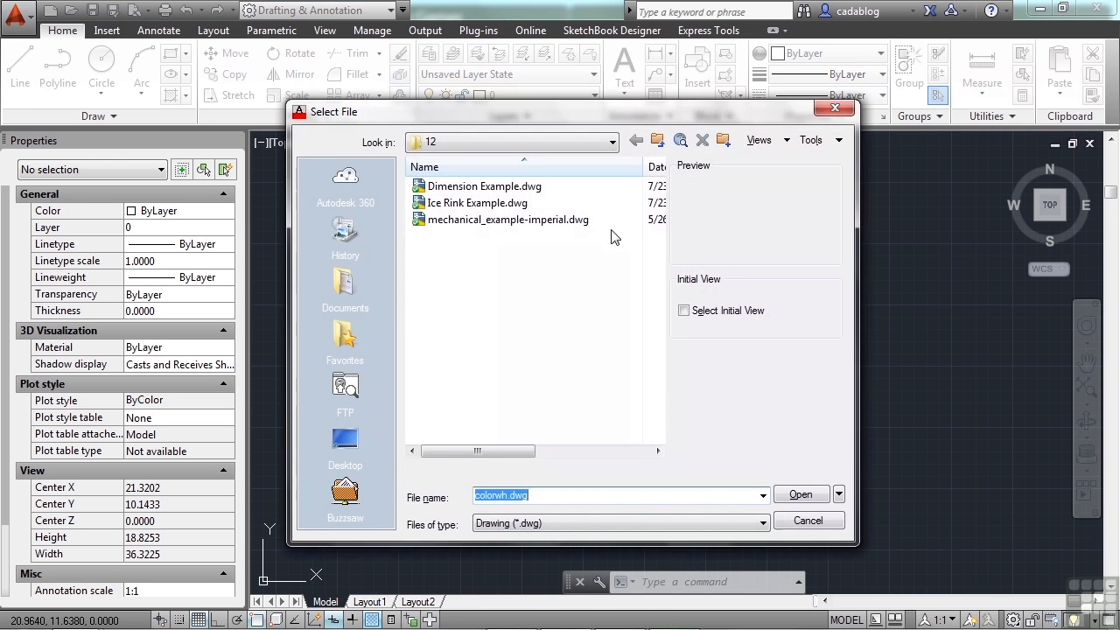
pyautogui.click(657, 144)
pyautogui.doubleClick(473, 369)
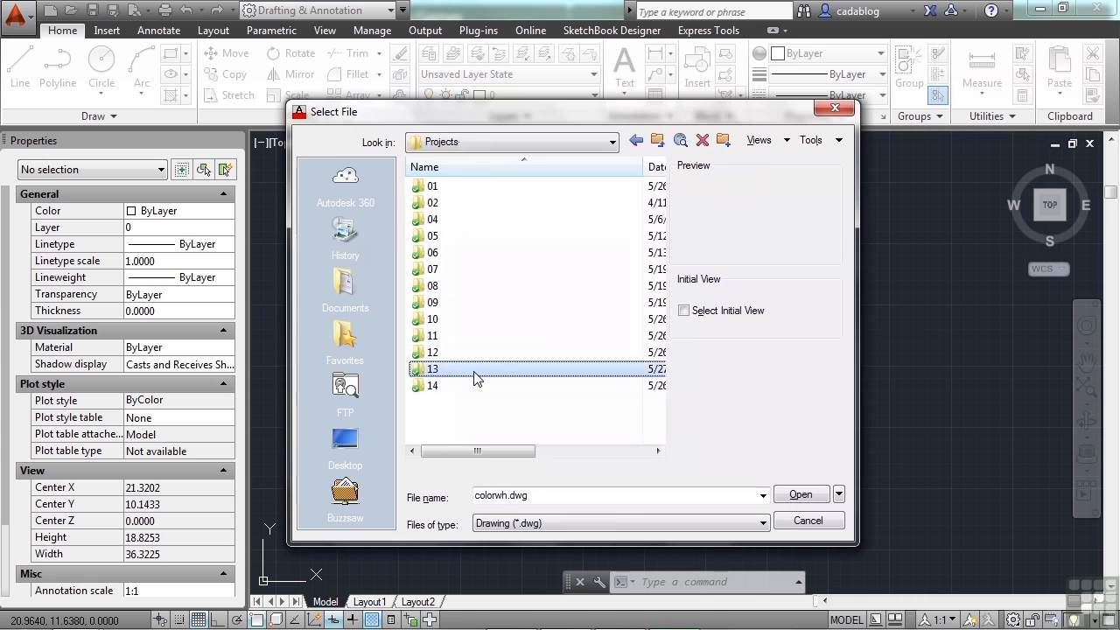
pyautogui.click(469, 189)
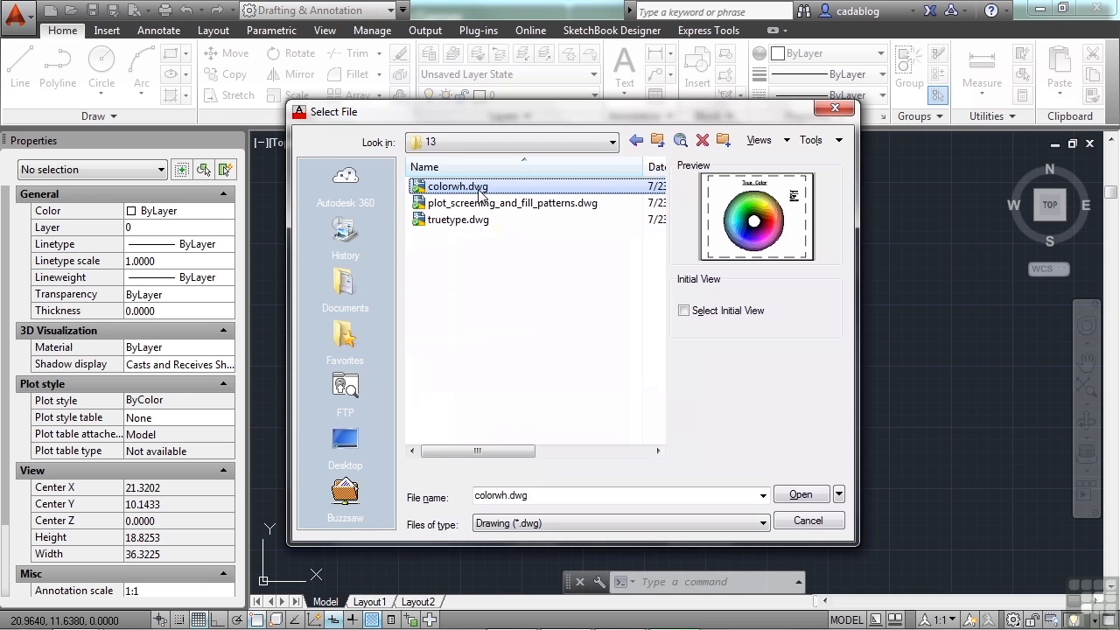
pyautogui.click(792, 495)
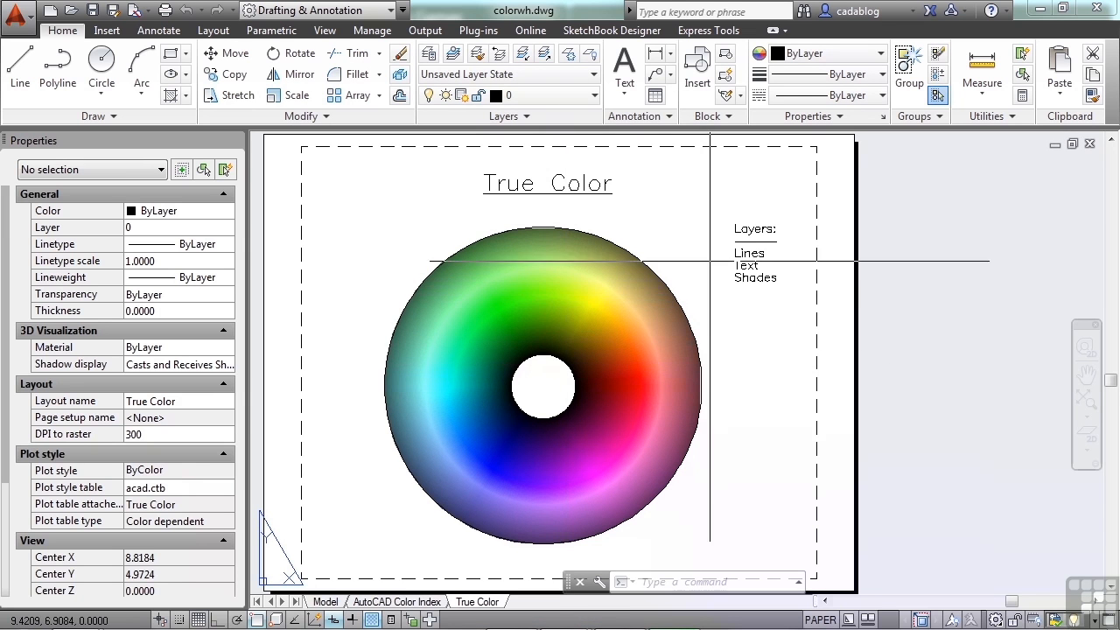
# Step: Examine the True Color wheel and the AutoCAD Color Index layout's numbered swatches and color wheel, and return to the True Color layout
pyautogui.scroll(-2, 681, 219)
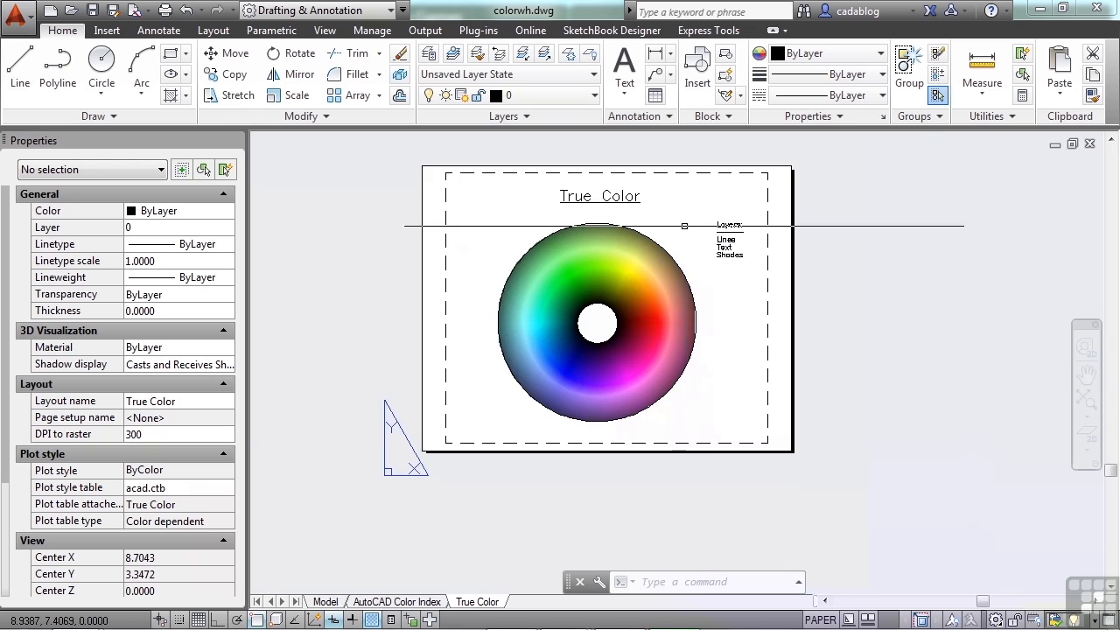
pyautogui.scroll(2, 682, 228)
pyautogui.moveTo(683, 229); pyautogui.dragTo(708, 231, button='middle')
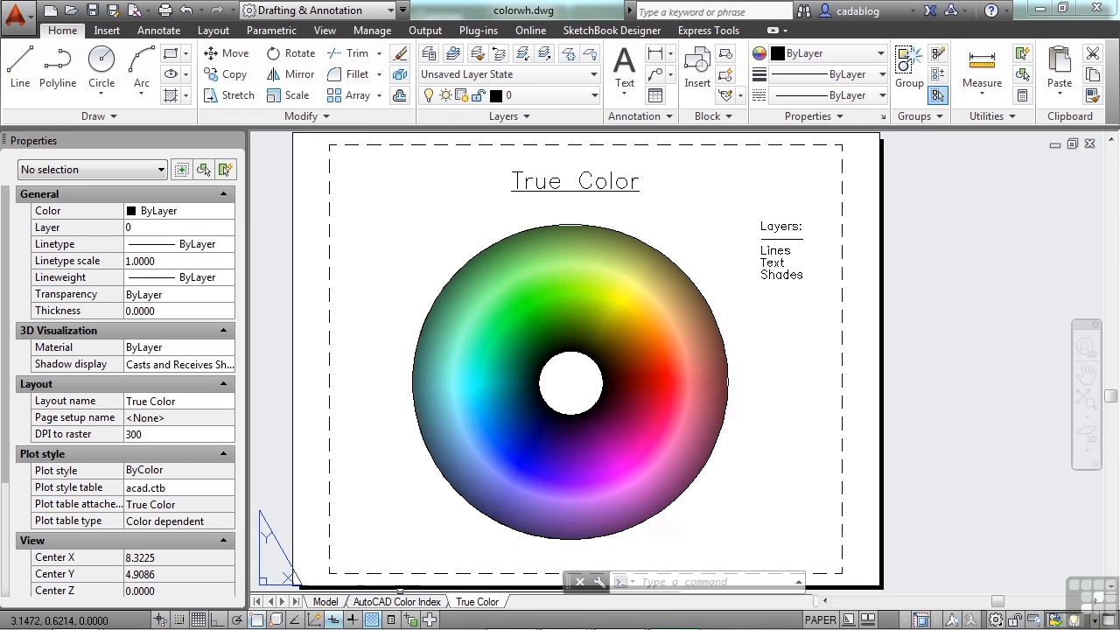
pyautogui.click(401, 602)
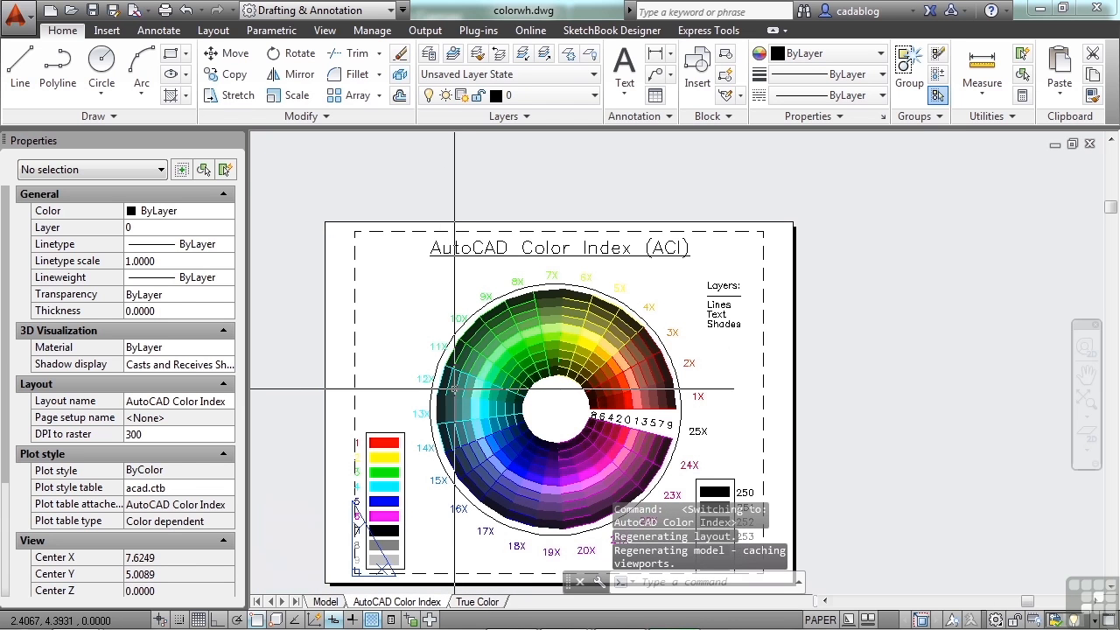
pyautogui.moveTo(461, 385); pyautogui.dragTo(475, 311, button='middle')
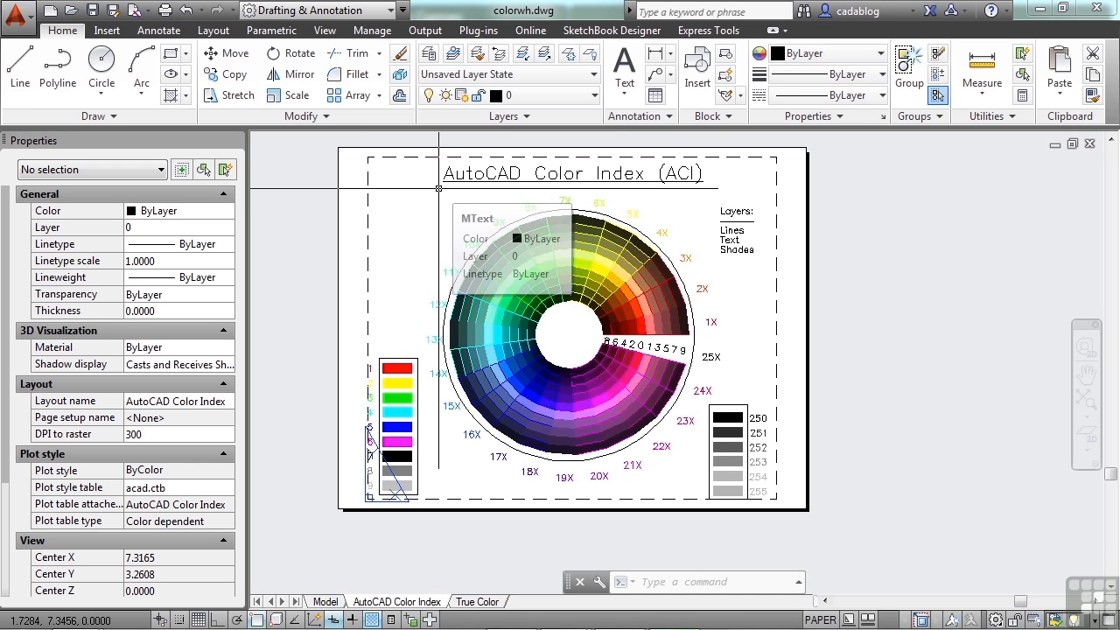
pyautogui.scroll(6, 469, 331)
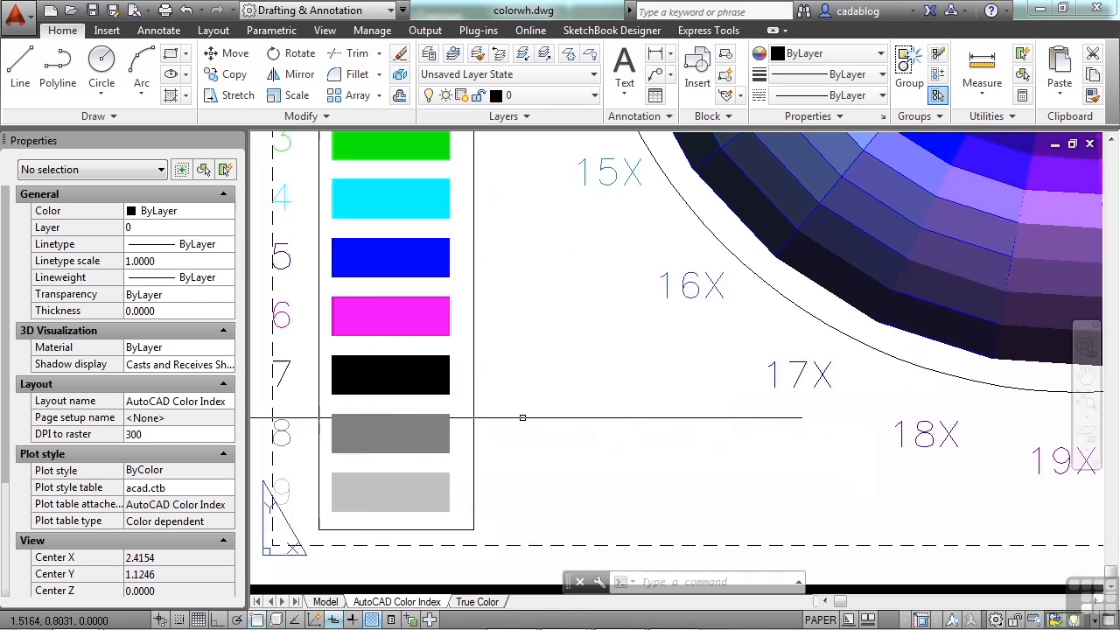
pyautogui.scroll(-2, 510, 421)
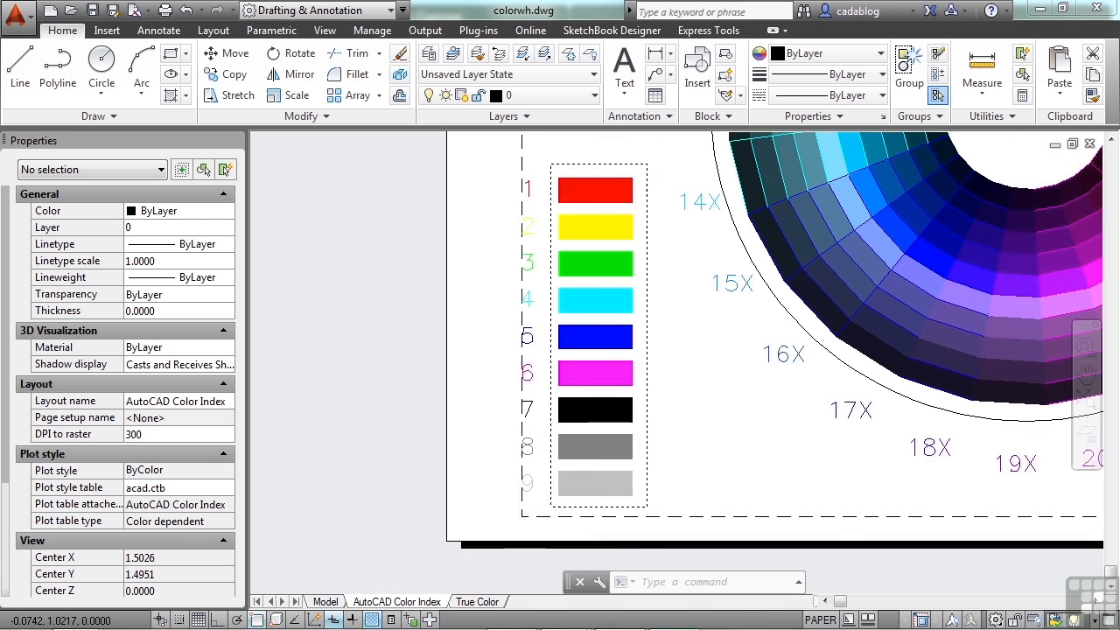
pyautogui.scroll(-2, 508, 542)
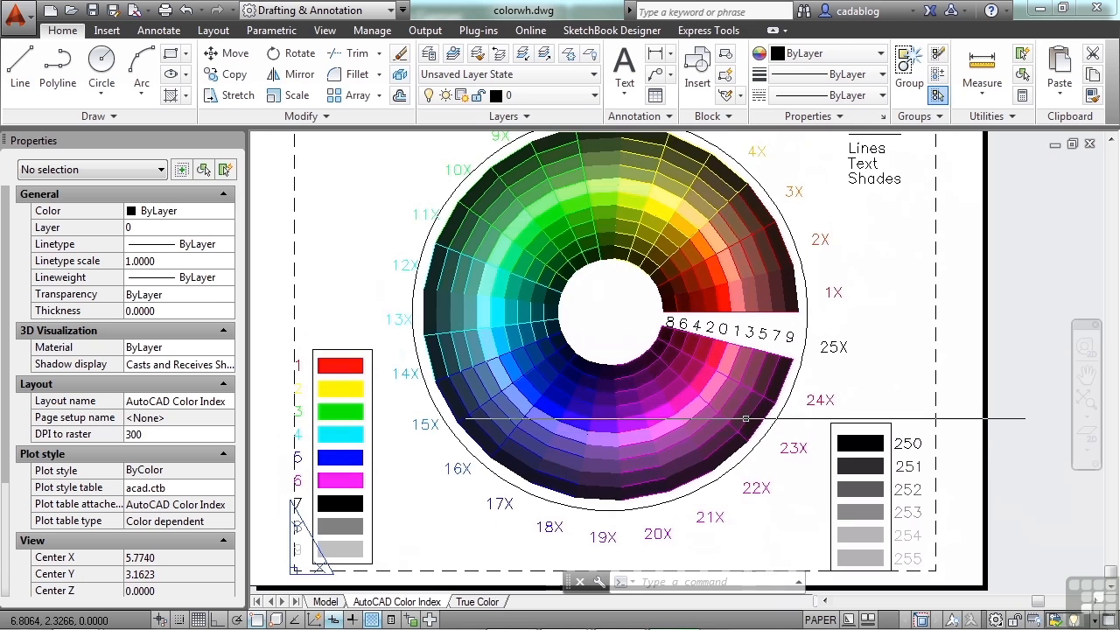
pyautogui.scroll(2, 654, 275)
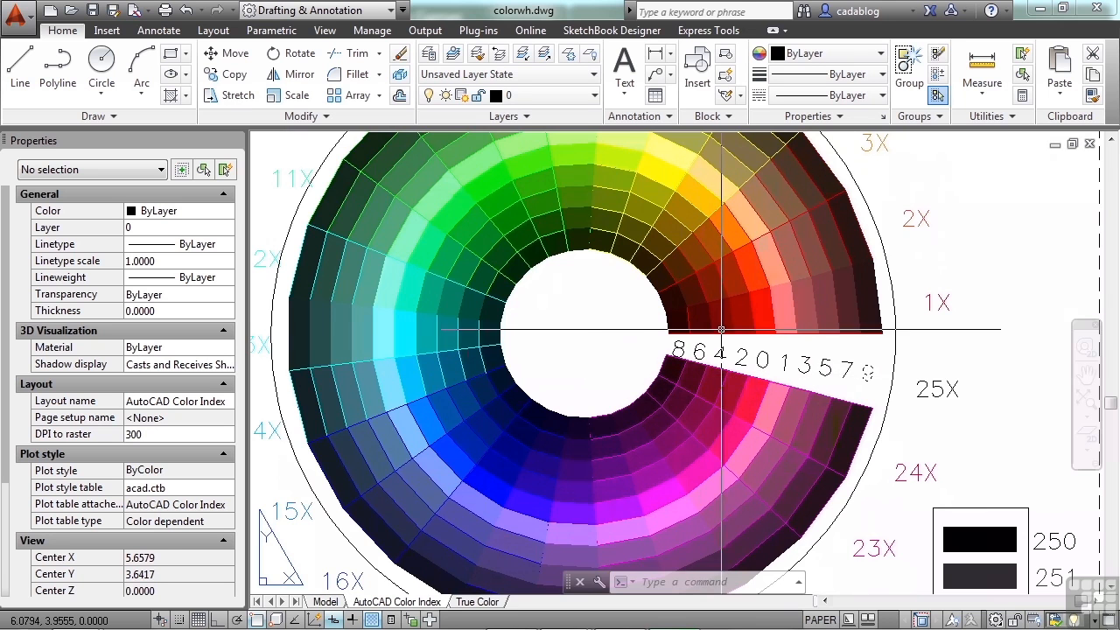
pyautogui.scroll(-2, 721, 330)
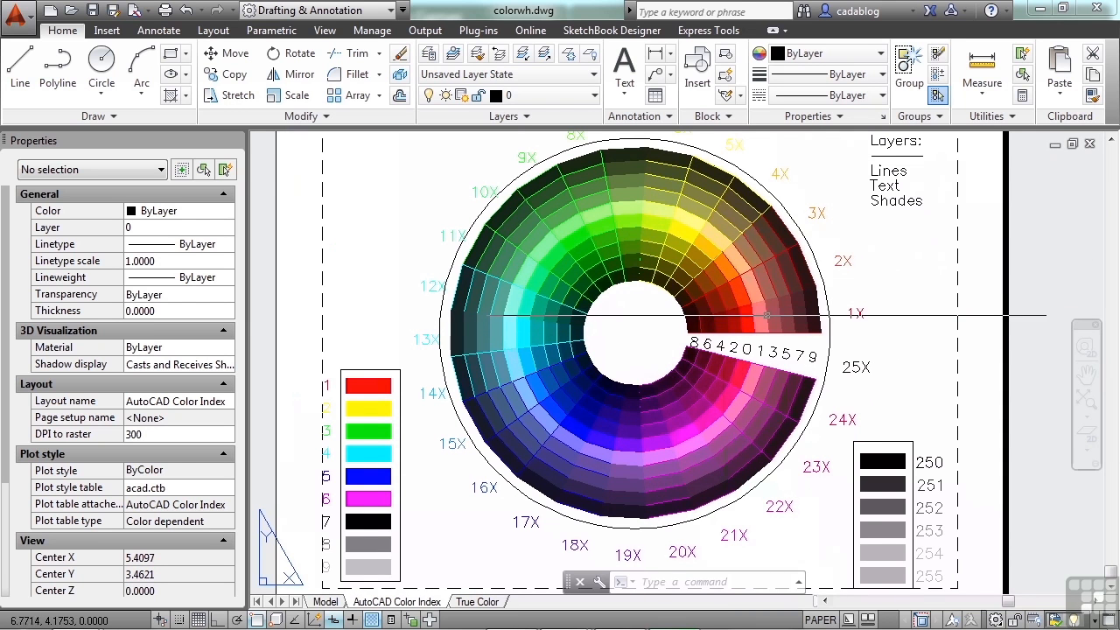
pyautogui.scroll(2, 818, 315)
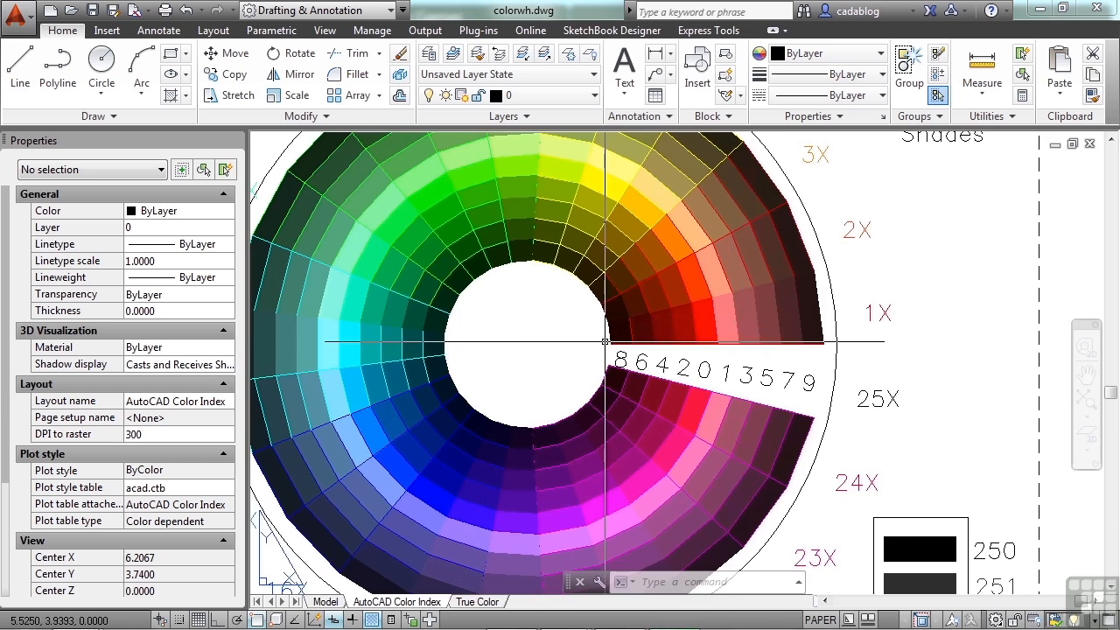
pyautogui.scroll(-2, 612, 342)
pyautogui.moveTo(606, 351); pyautogui.dragTo(636, 331, button='middle')
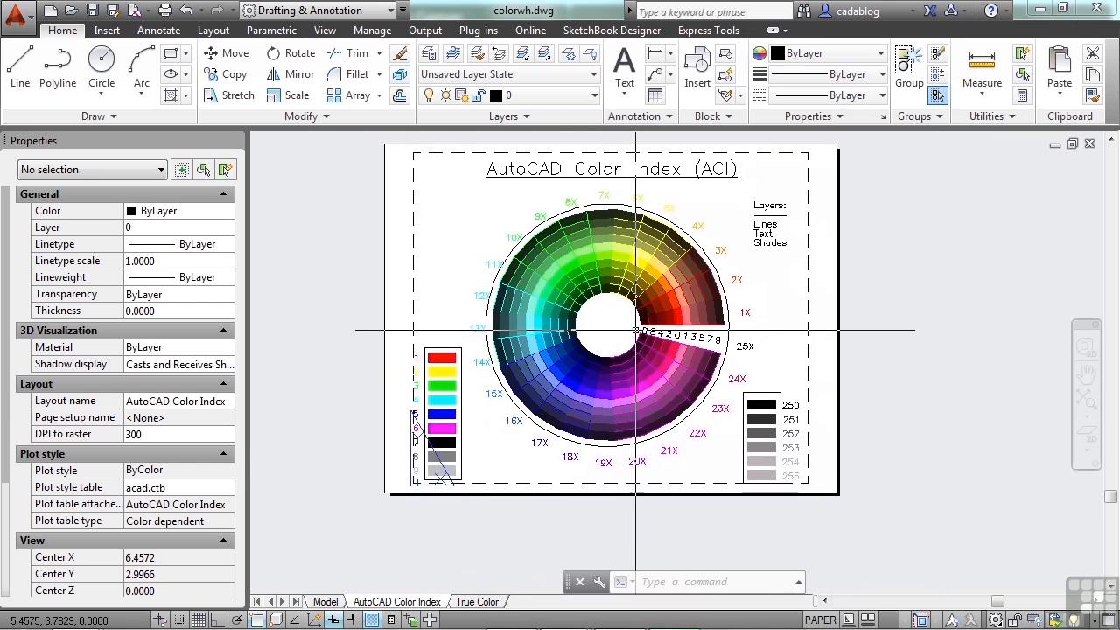
pyautogui.click(477, 602)
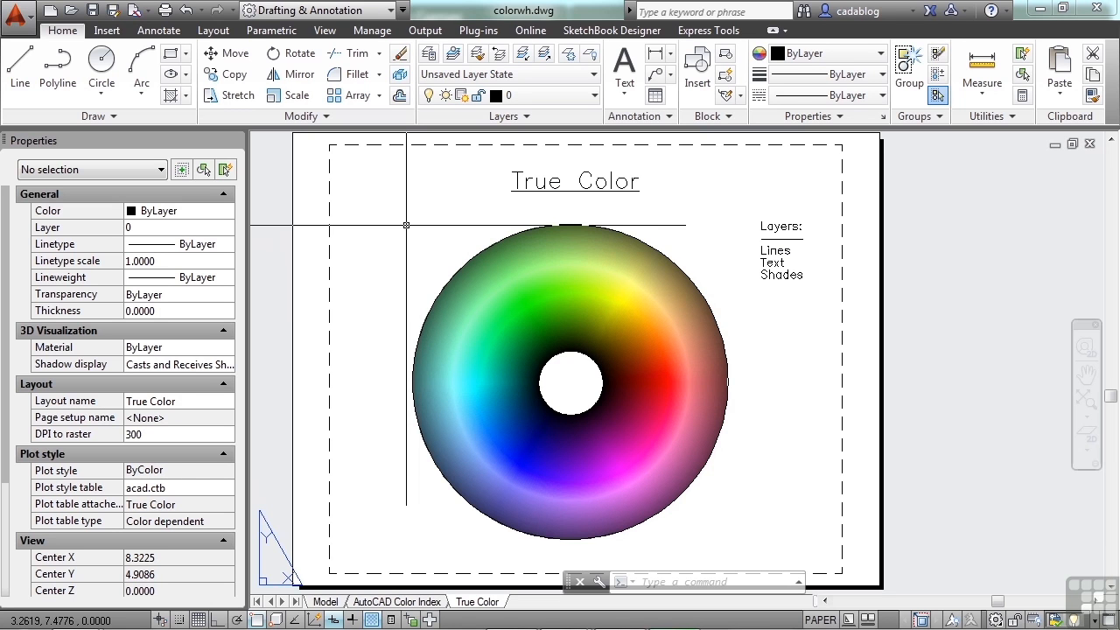
pyautogui.hotkey('ctrl', 'p')
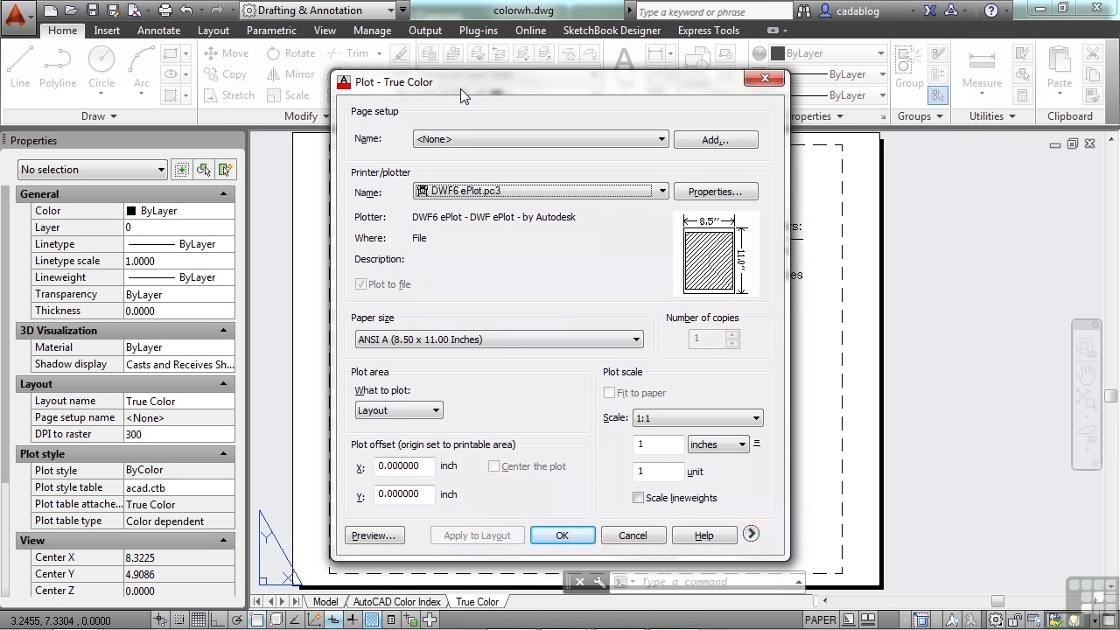
pyautogui.moveTo(461, 88); pyautogui.dragTo(437, 75)
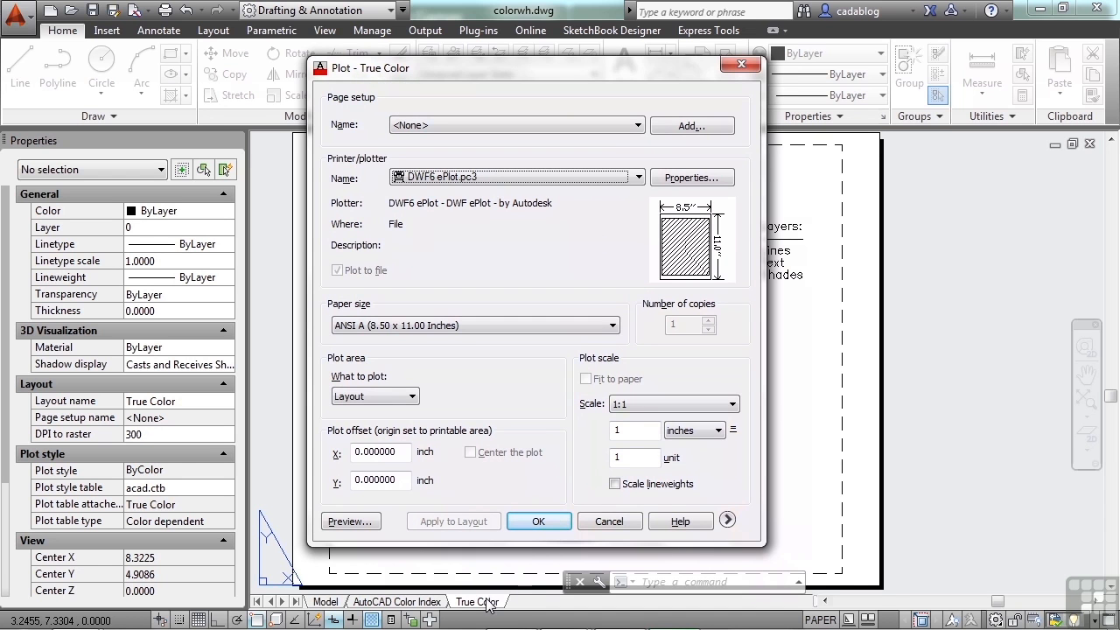
pyautogui.click(609, 521)
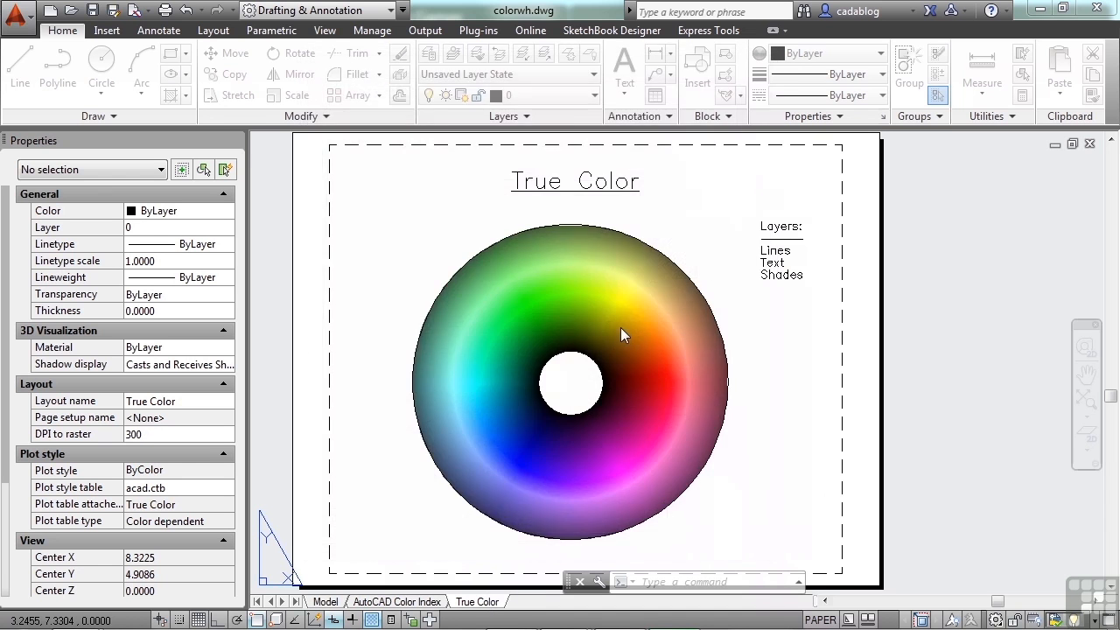
pyautogui.write('plot')
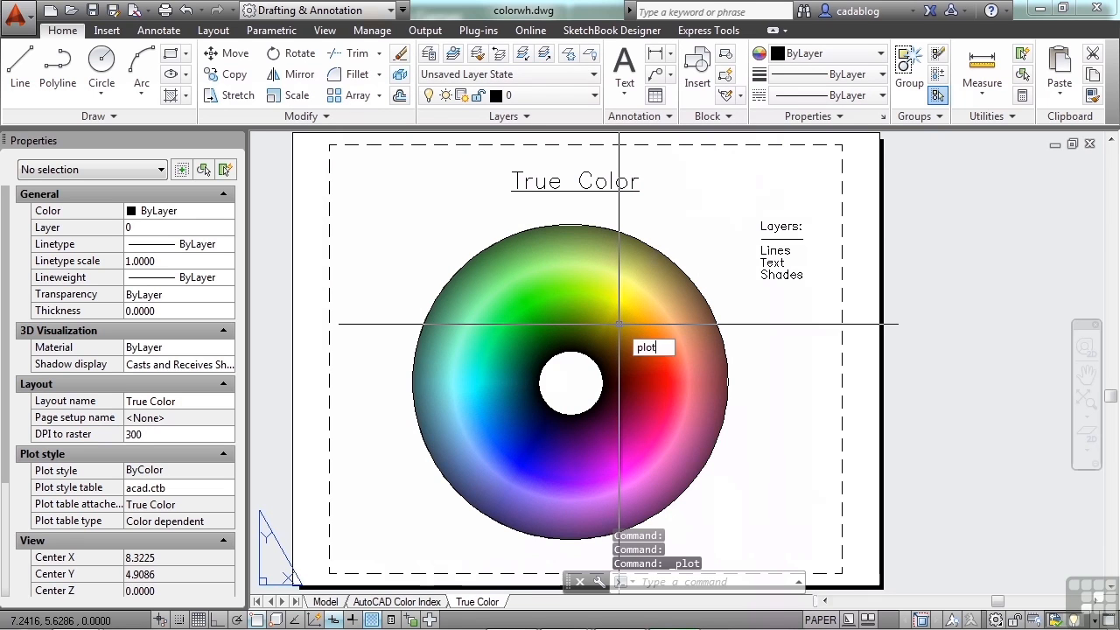
pyautogui.press('Escape')
pyautogui.write('print')
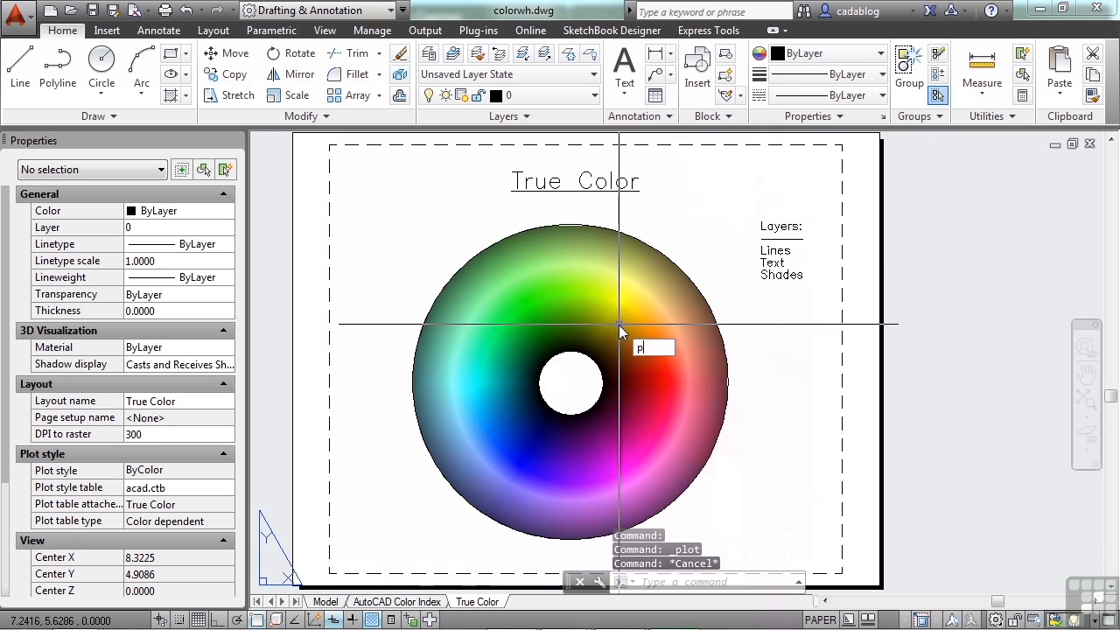
pyautogui.press('Escape')
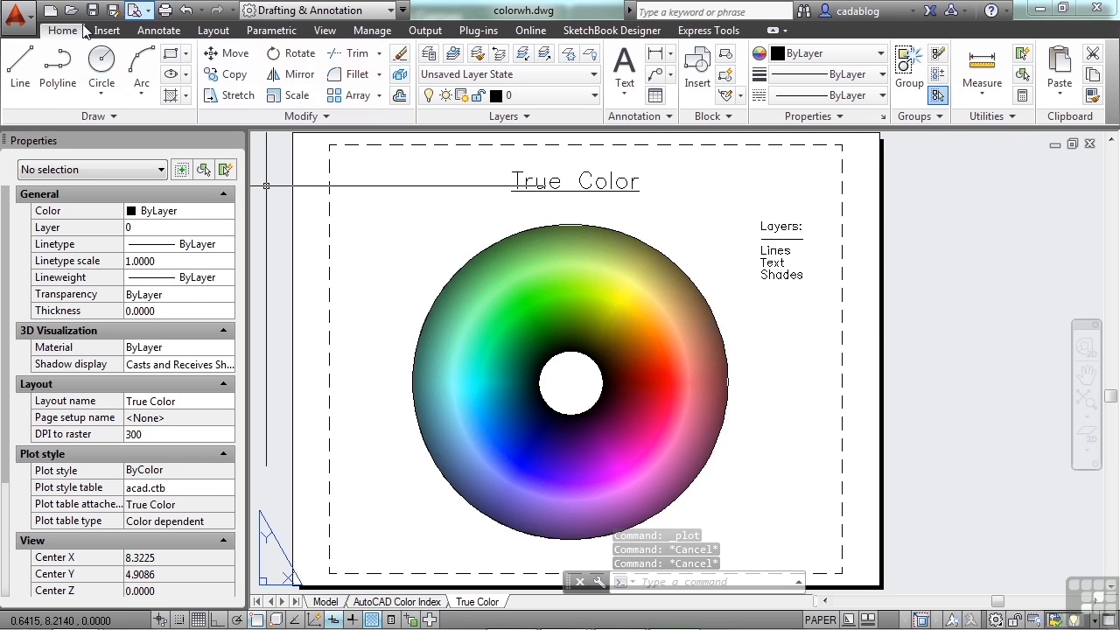
pyautogui.click(16, 18)
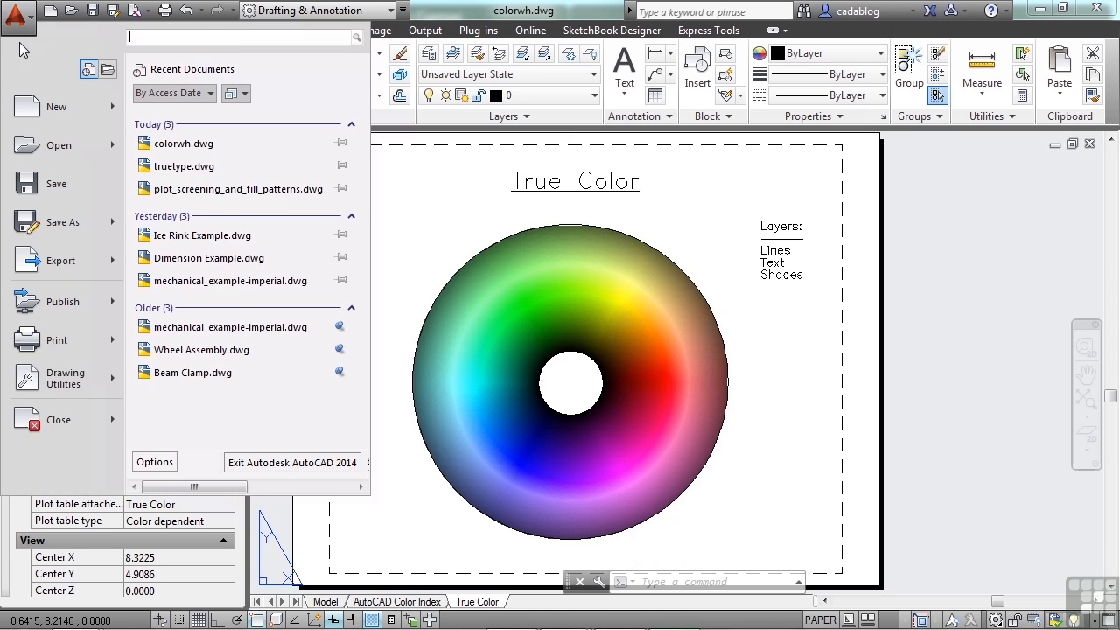
pyautogui.moveTo(63, 347)
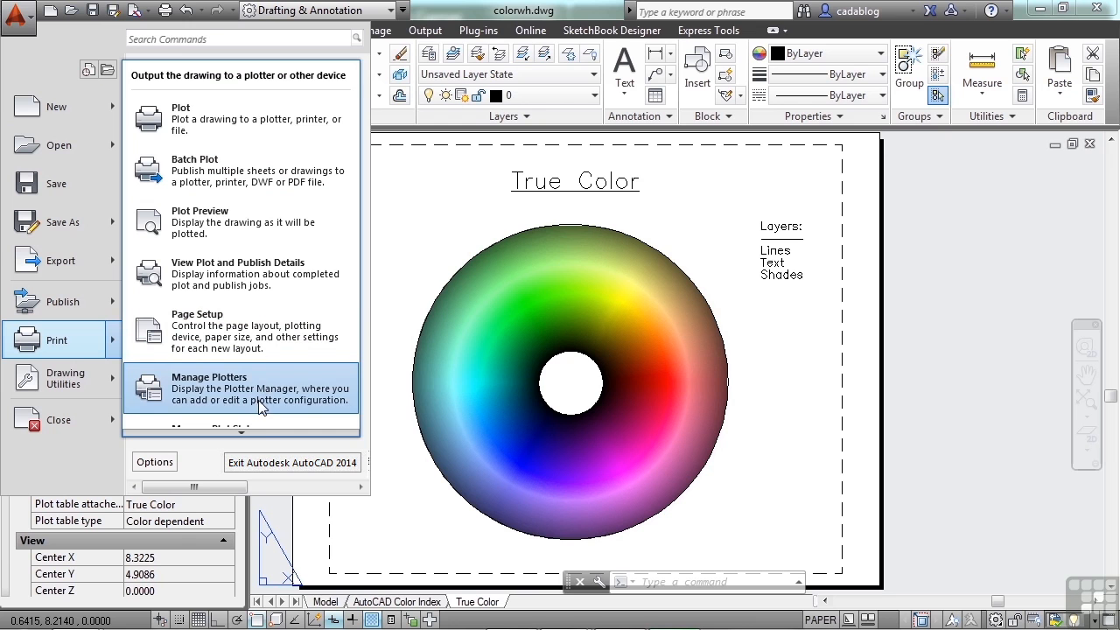
pyautogui.moveTo(244, 431)
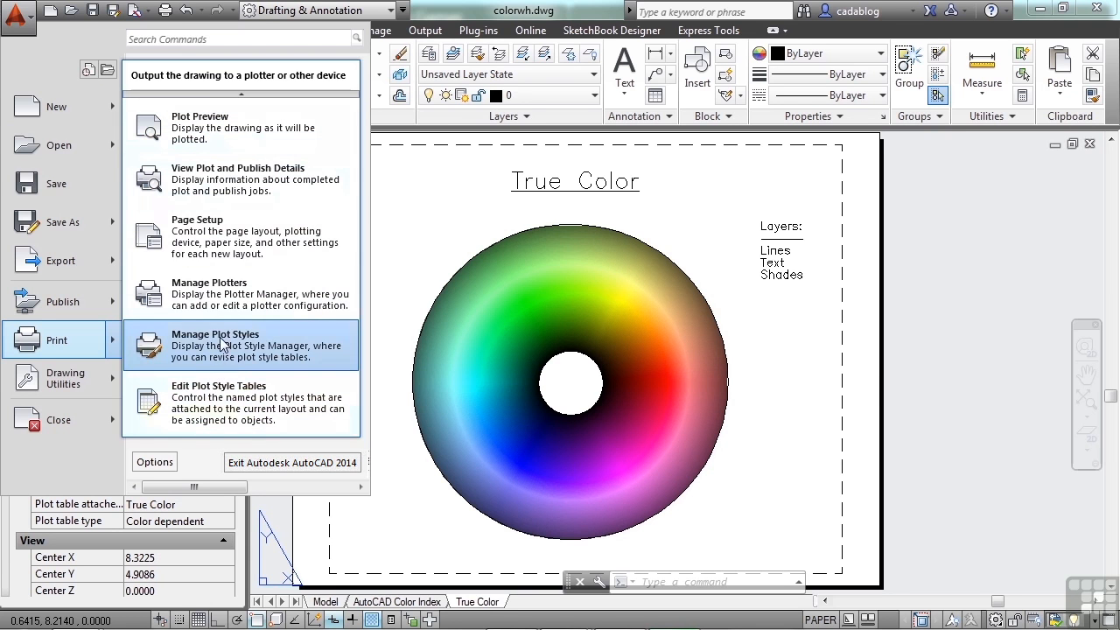
pyautogui.moveTo(238, 92)
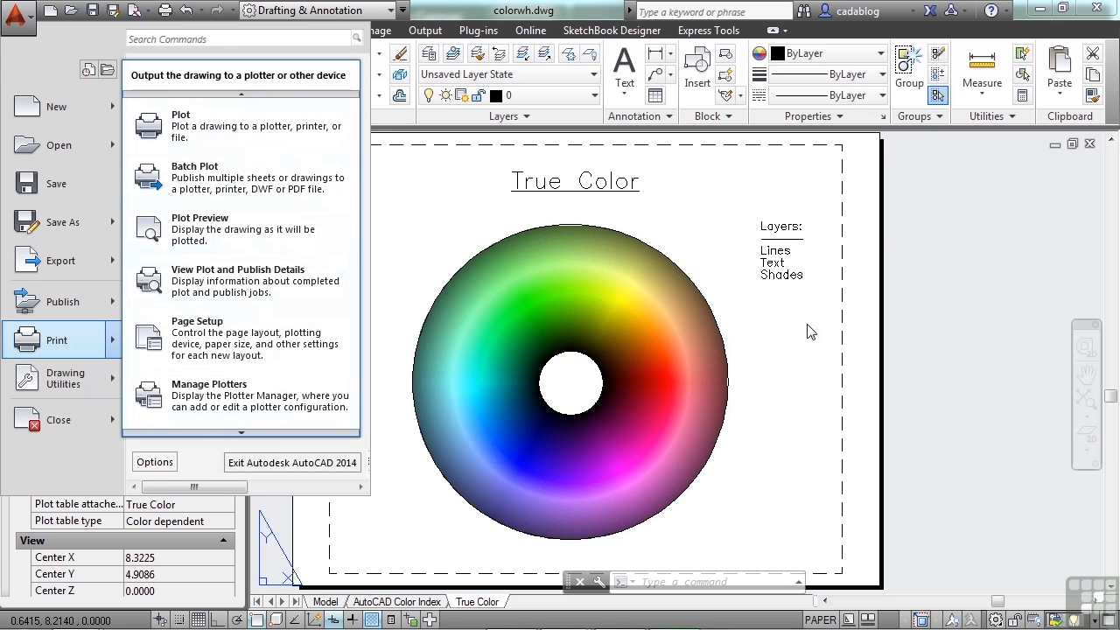
pyautogui.press('Escape')
pyautogui.press('Escape')
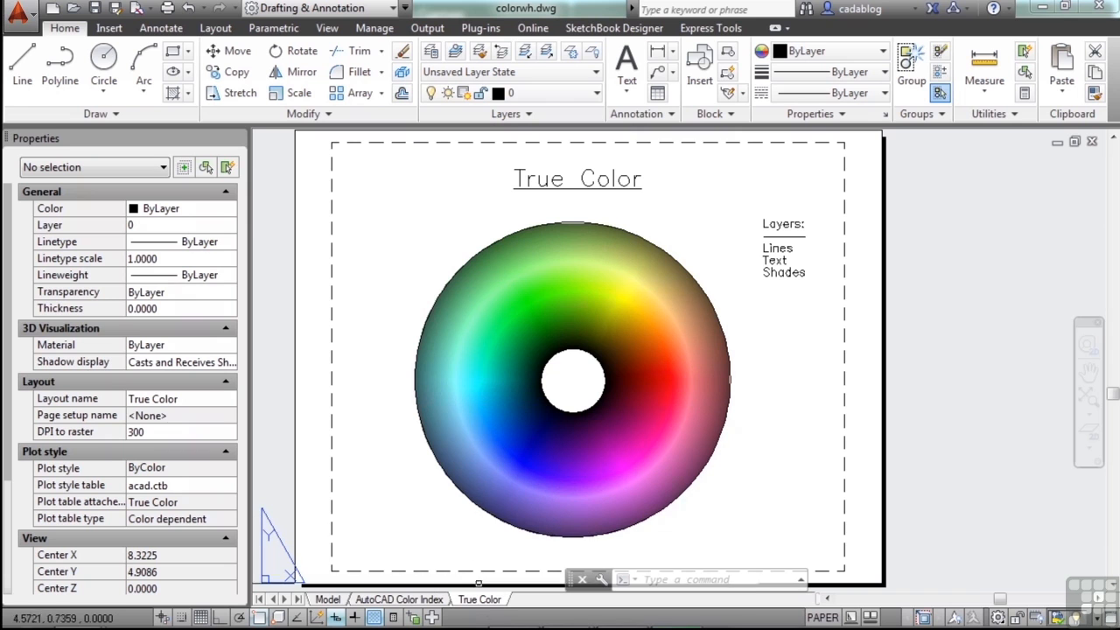
# Step: Start the Plot command for the True Color layout and expand its settings to show all plot options
pyautogui.rightClick(480, 604)
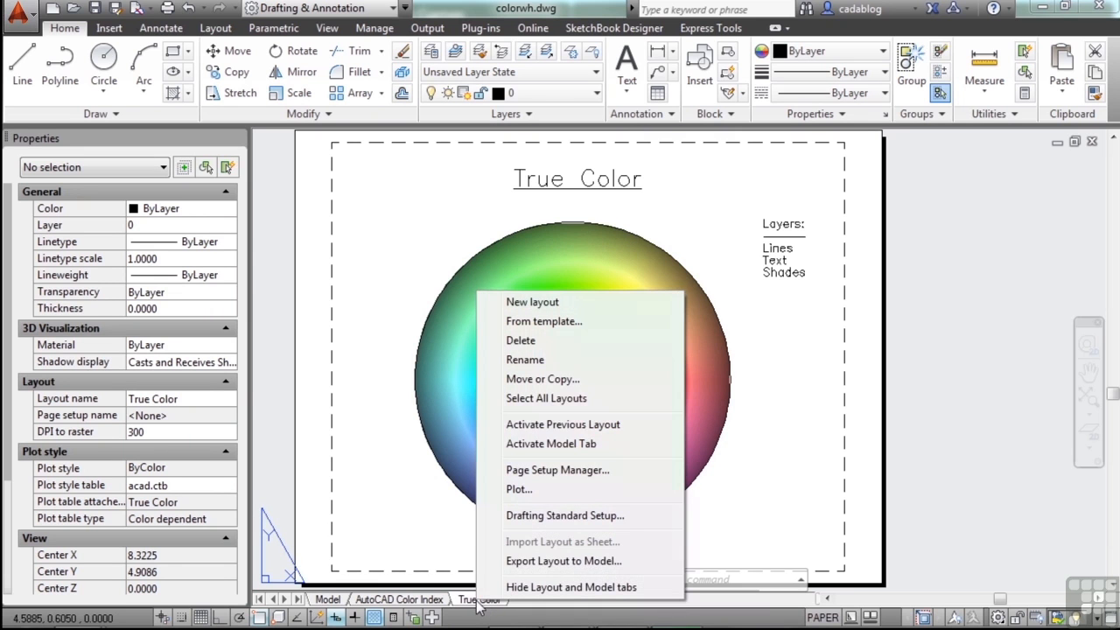
pyautogui.click(516, 489)
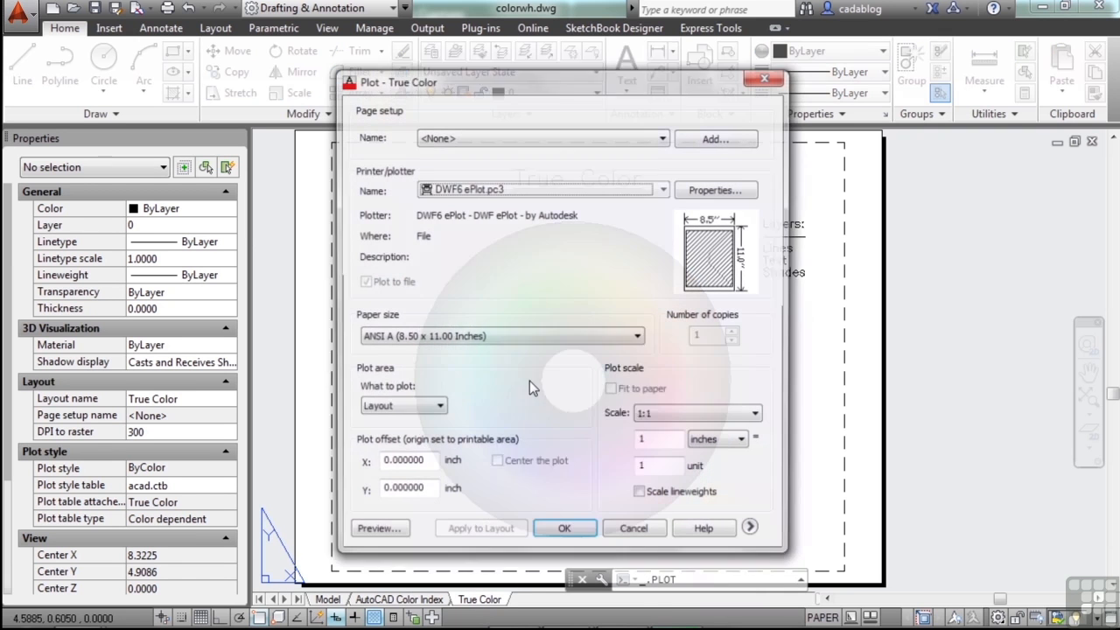
pyautogui.click(751, 532)
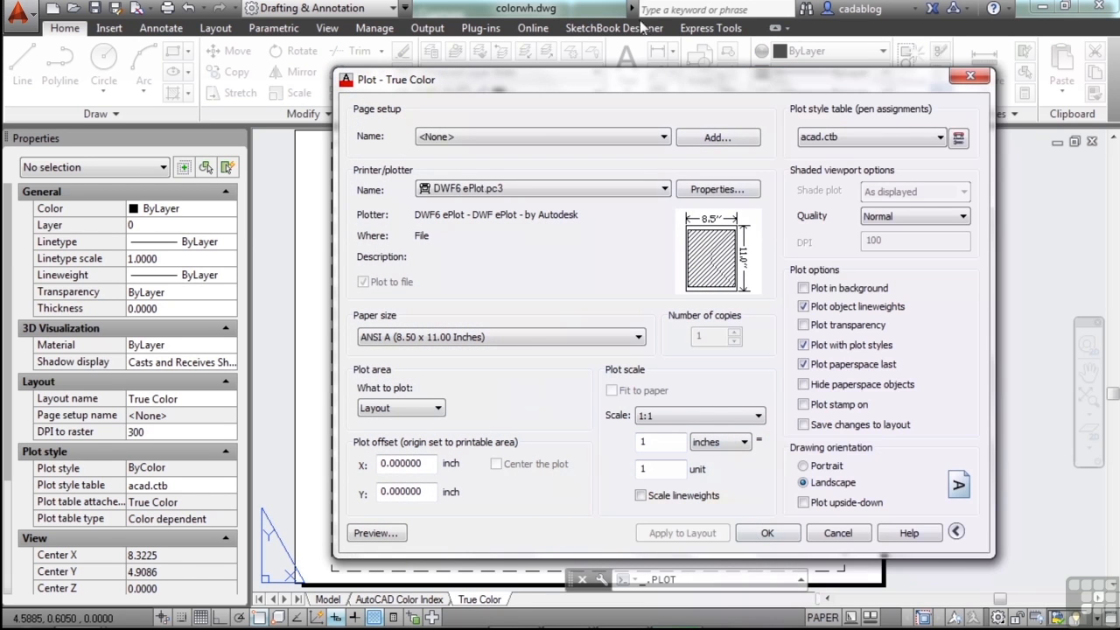
pyautogui.moveTo(660, 79); pyautogui.dragTo(591, 59)
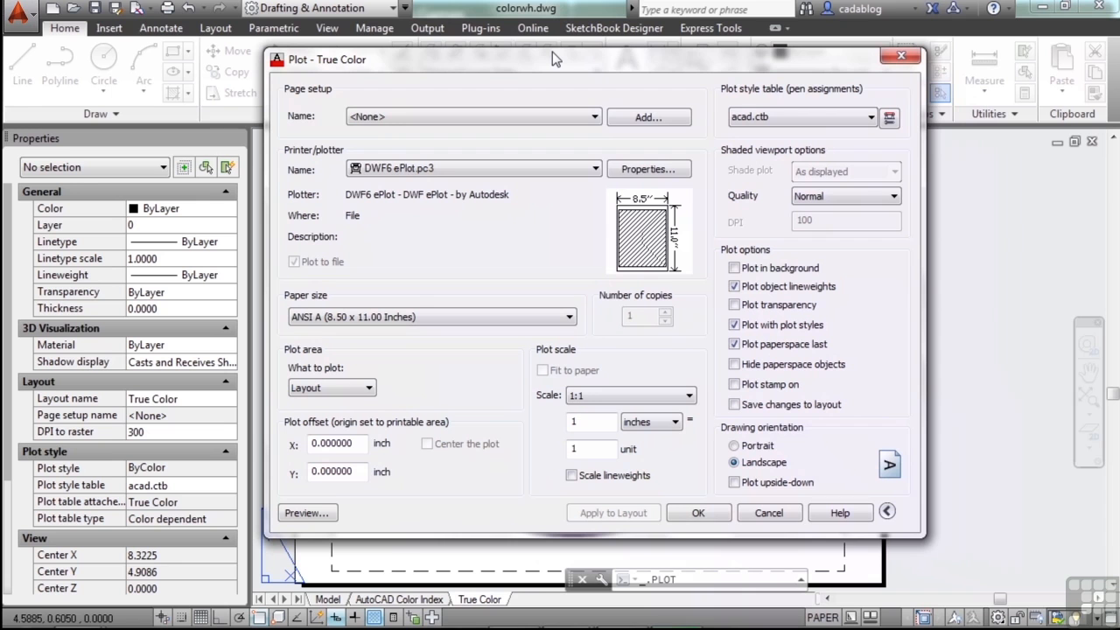
pyautogui.click(887, 513)
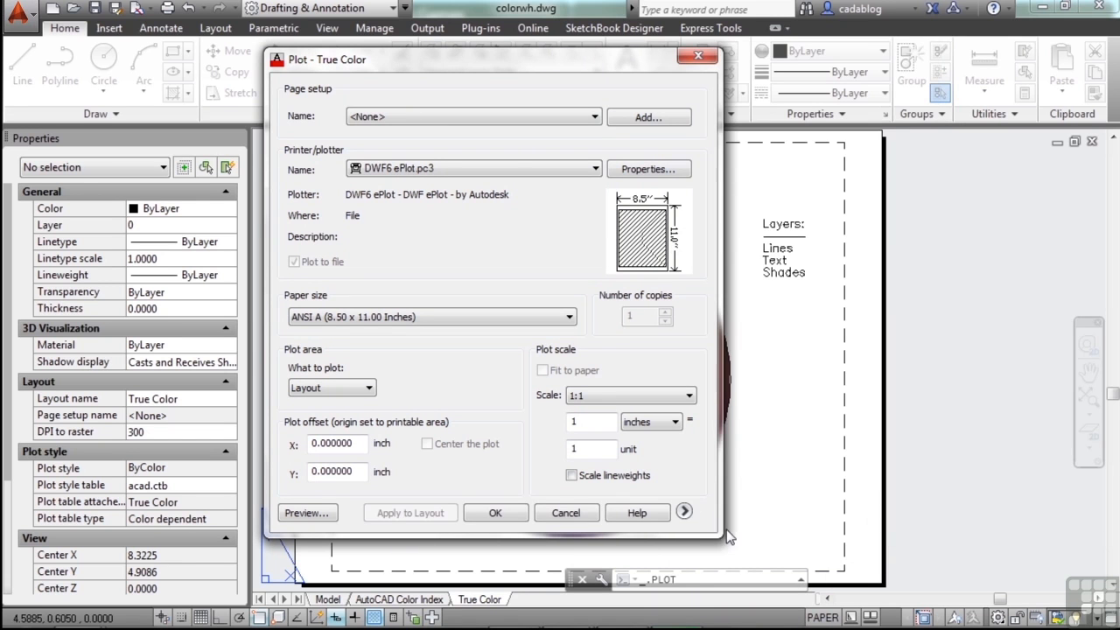
pyautogui.click(684, 512)
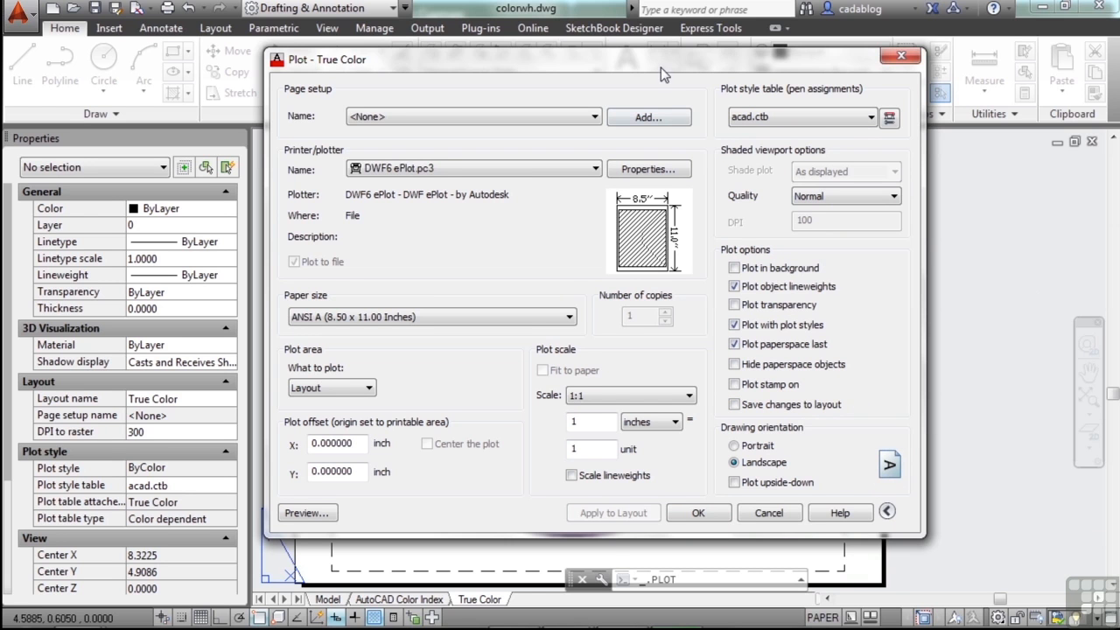
pyautogui.moveTo(660, 68); pyautogui.dragTo(658, 51)
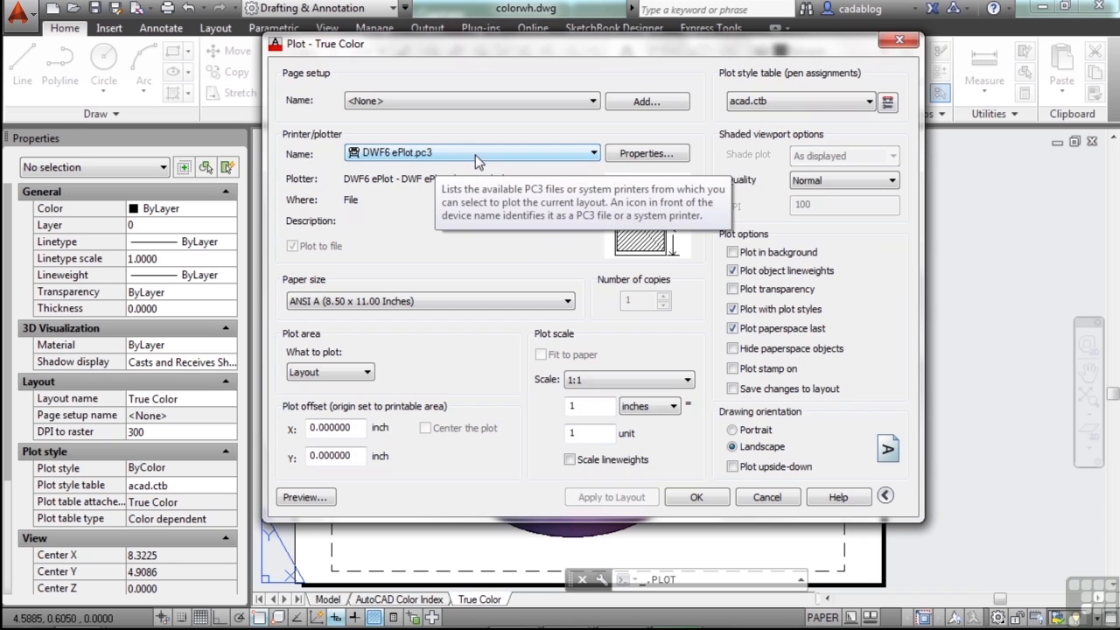
# Step: Set the printer/plotter for the True Color layout to None
pyautogui.click(593, 157)
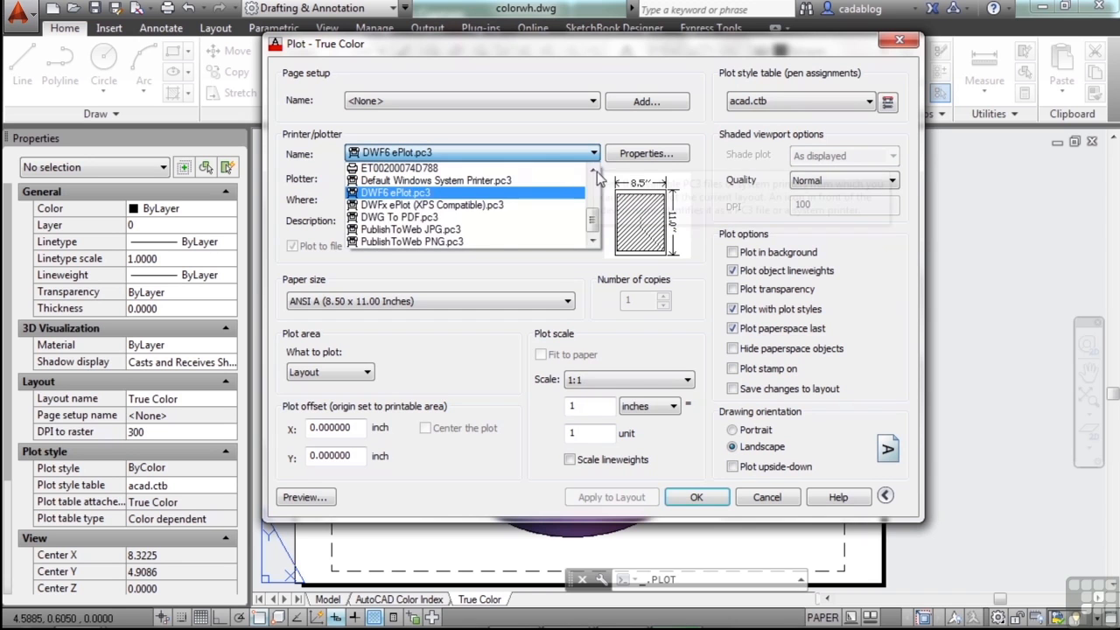
pyautogui.scroll(3, 582, 192)
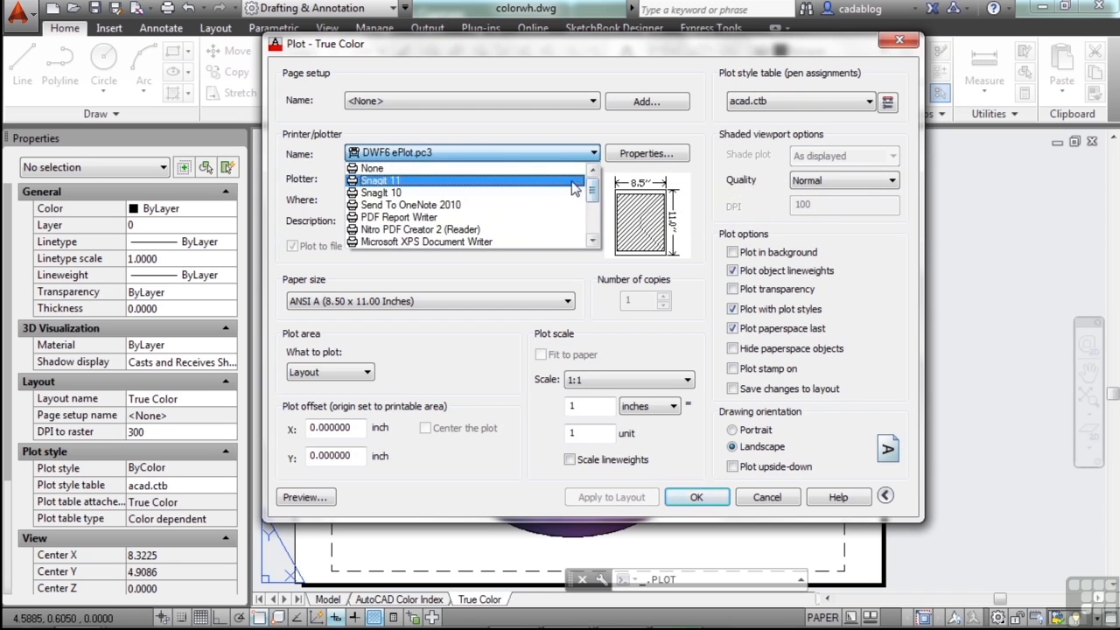
pyautogui.click(458, 169)
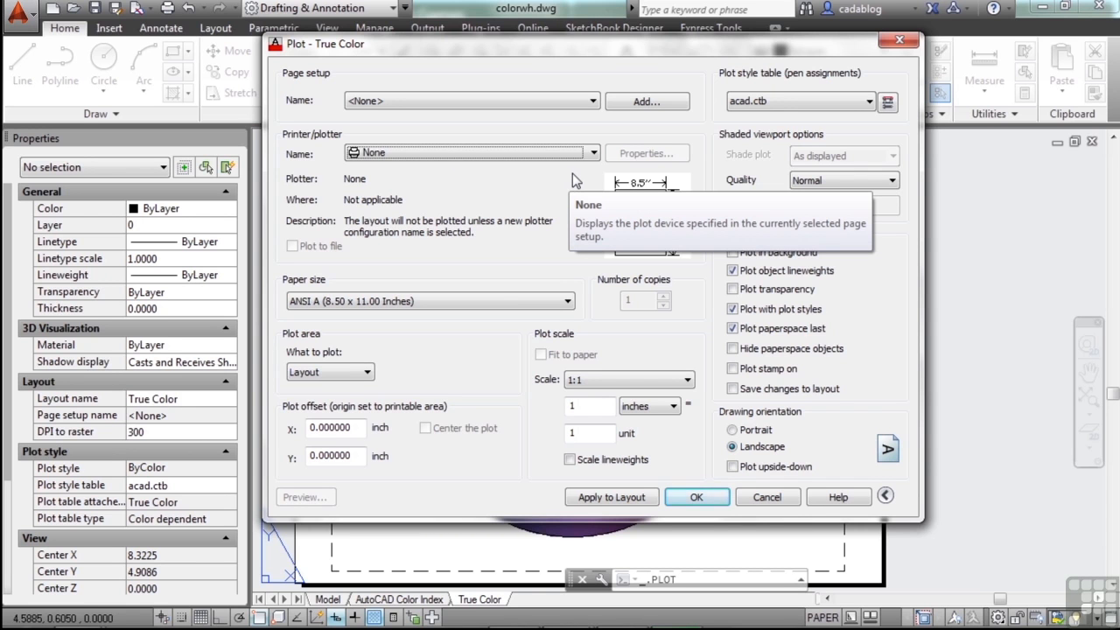
# Step: Examine the available system printers and PC3 plotter configurations, and leave the plotter selection as it is
pyautogui.click(594, 153)
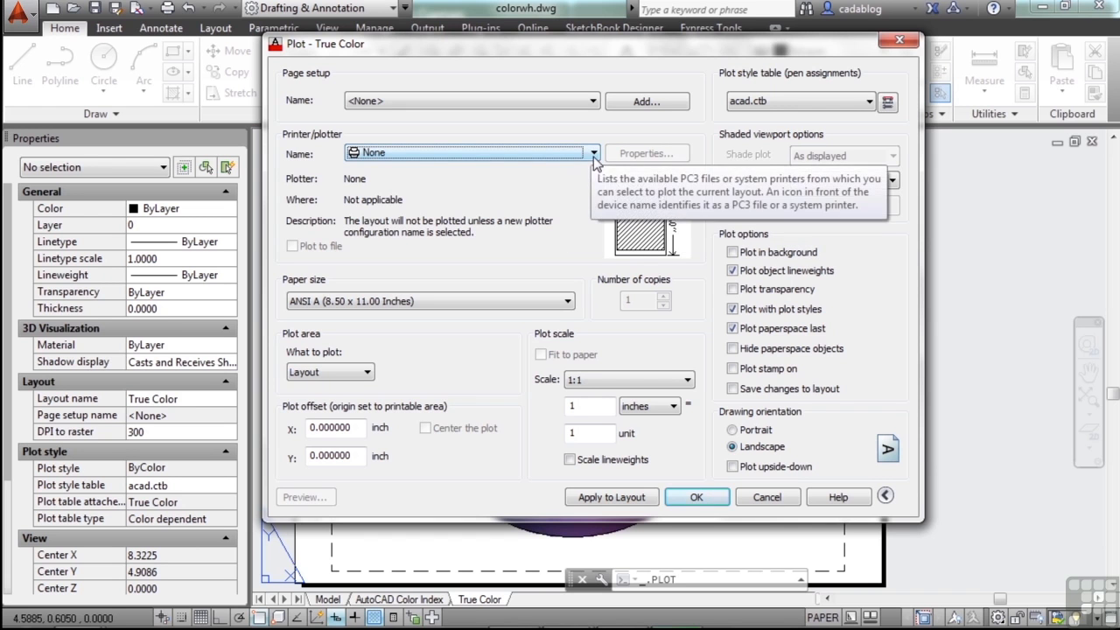
pyautogui.click(593, 155)
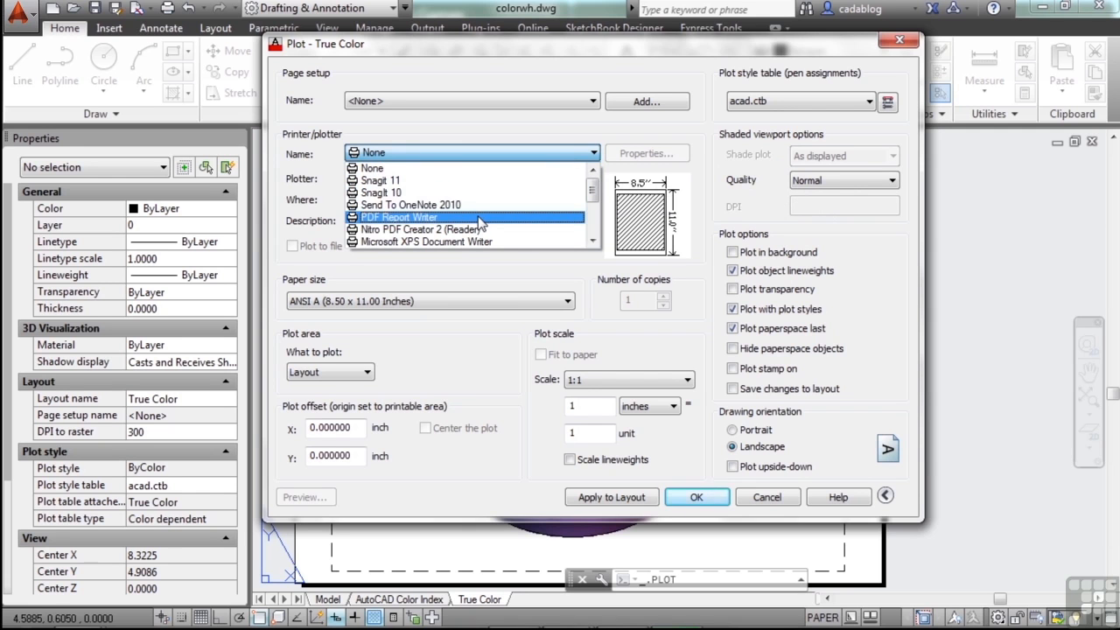
pyautogui.scroll(-1, 515, 232)
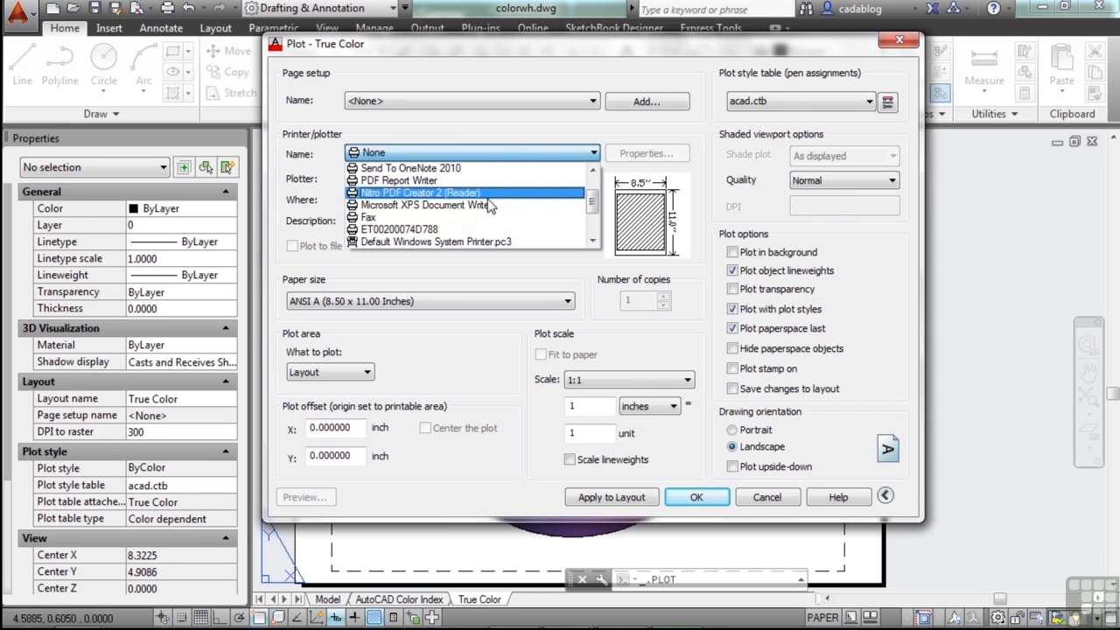
pyautogui.scroll(2, 488, 196)
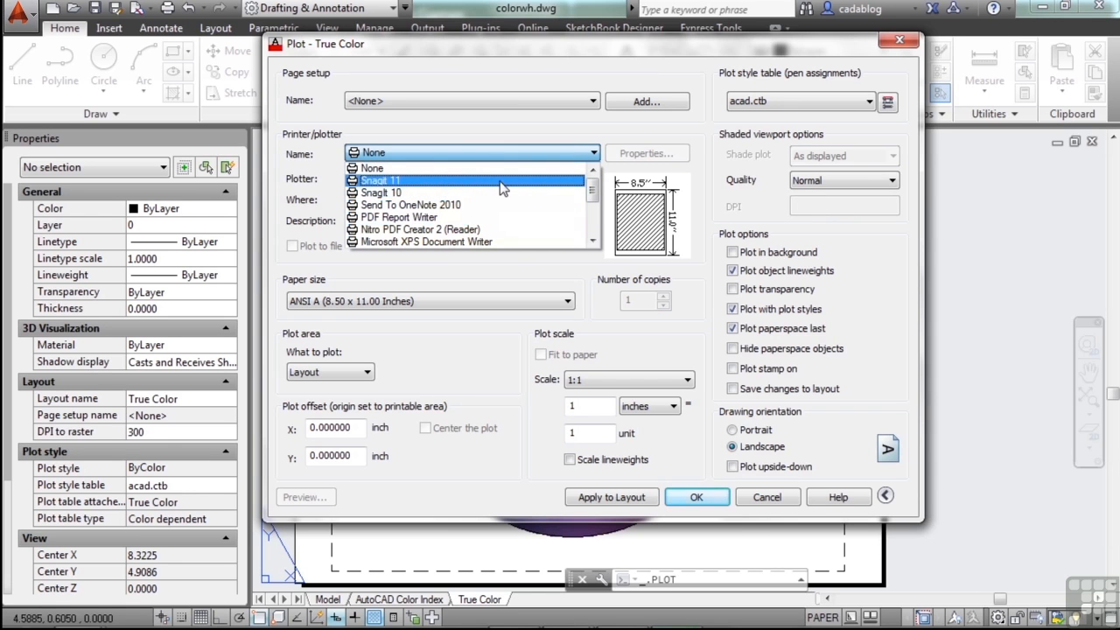
pyautogui.scroll(-1, 501, 187)
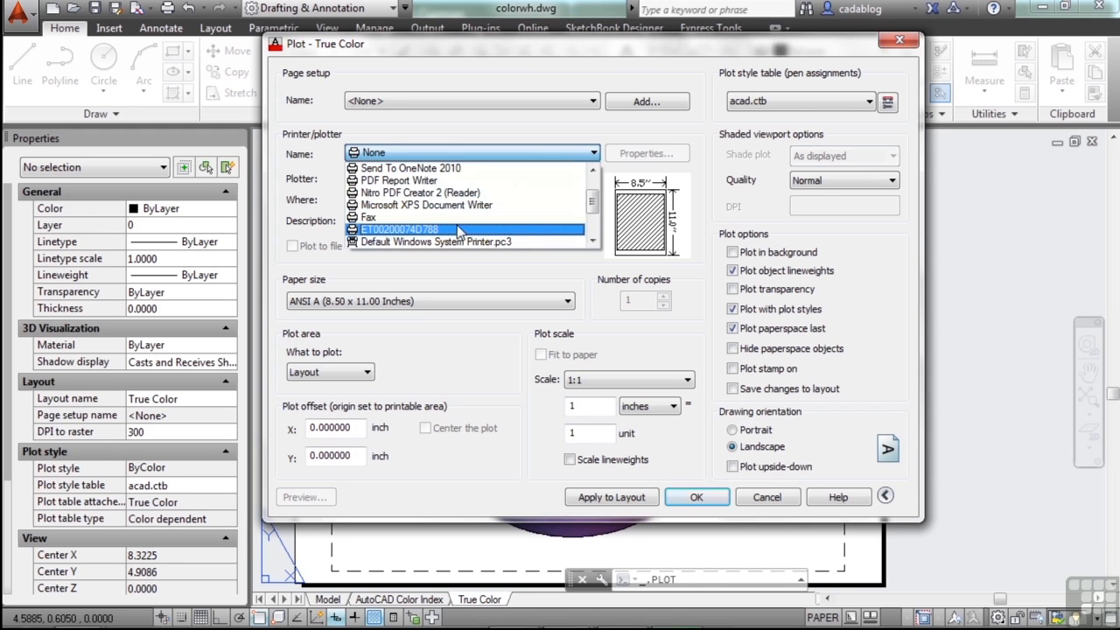
pyautogui.scroll(-1, 457, 225)
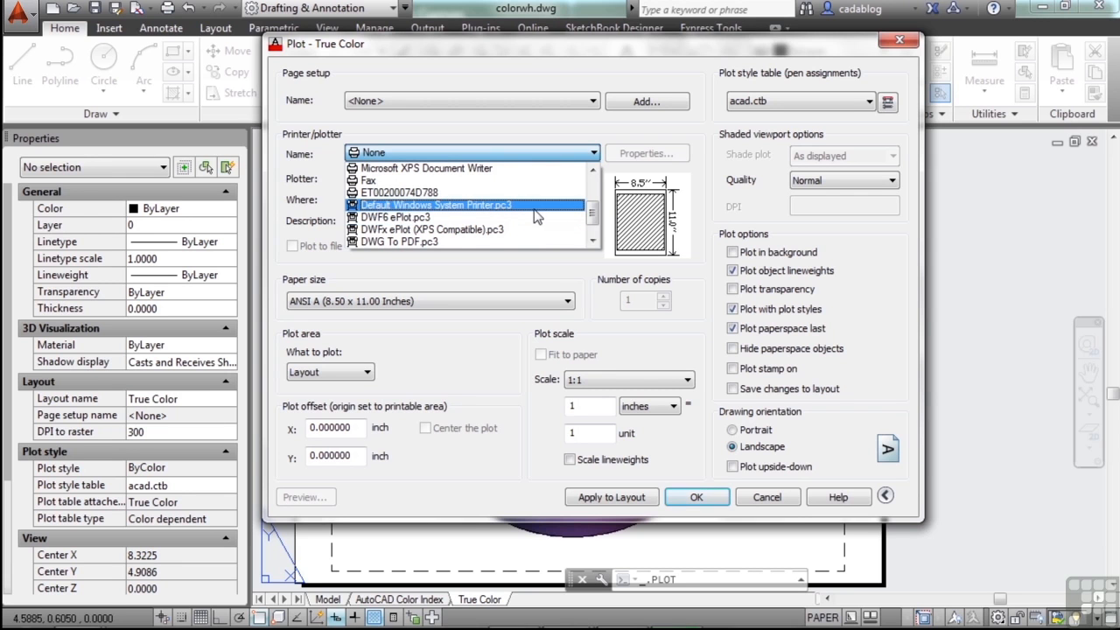
pyautogui.scroll(-1, 591, 215)
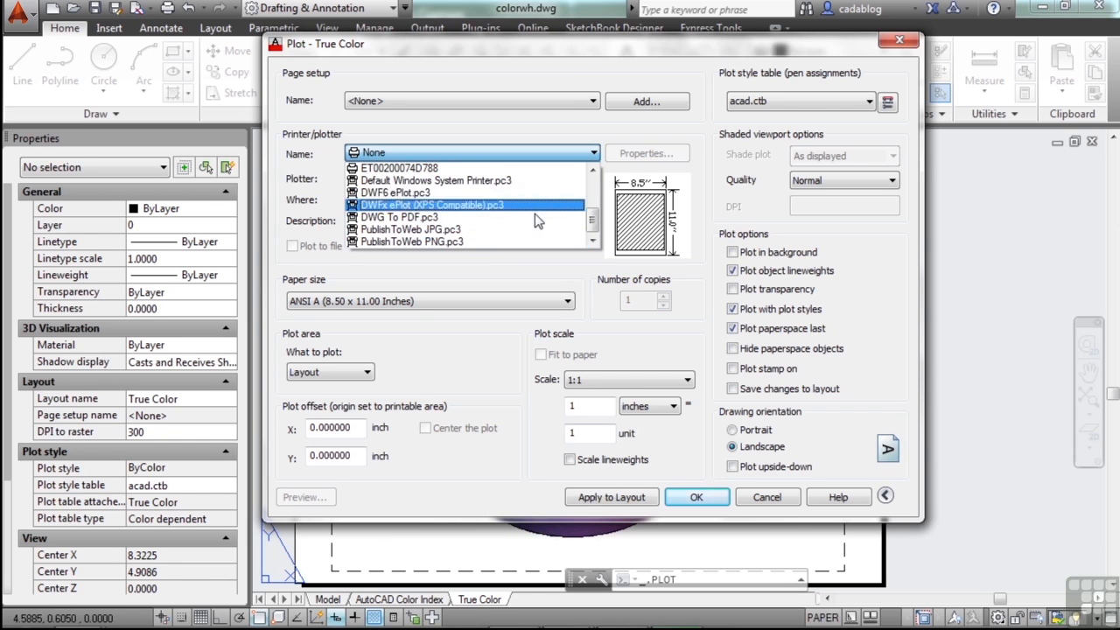
pyautogui.click(561, 266)
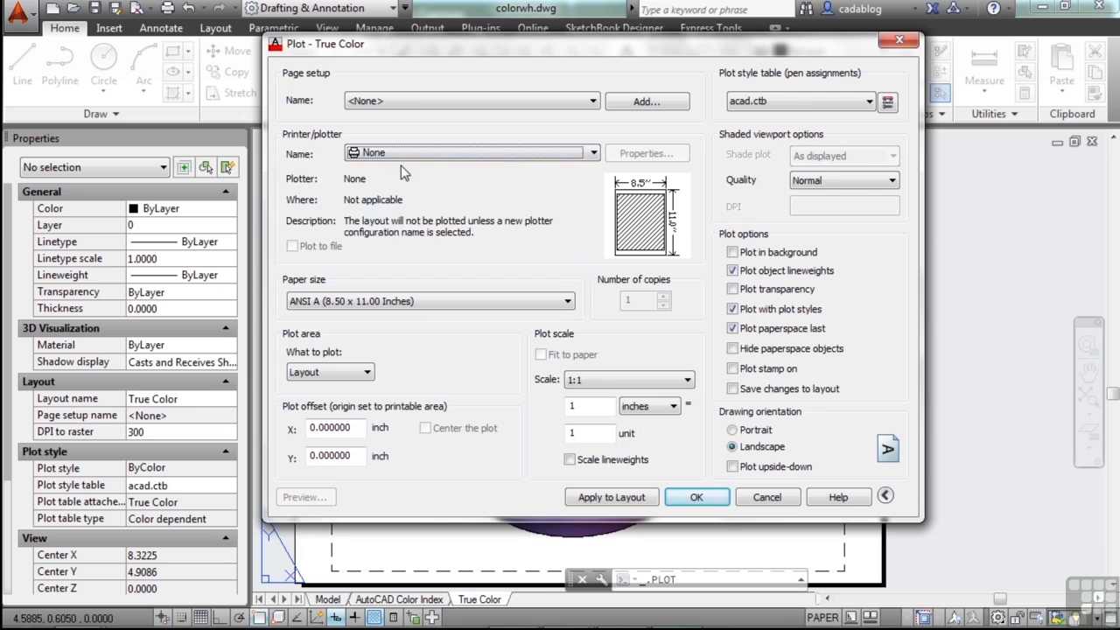
# Step: Choose DWG To PDF.pc3 as the plotter for the True Color layout
pyautogui.click(541, 158)
pyautogui.scroll(-1, 551, 207)
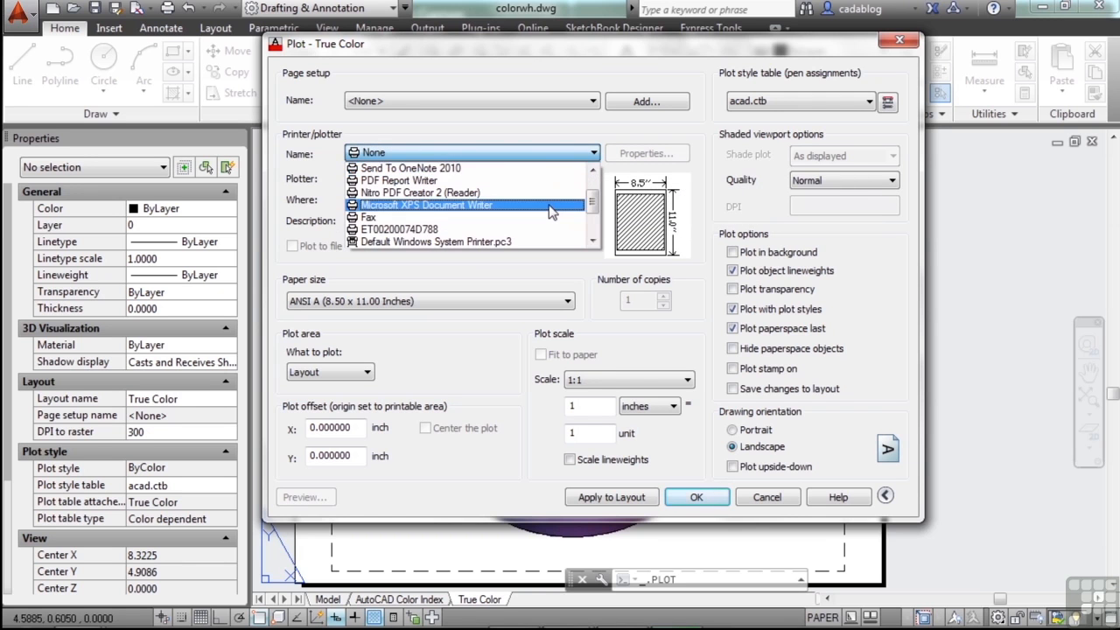
pyautogui.scroll(-1, 549, 204)
pyautogui.scroll(-1, 549, 204)
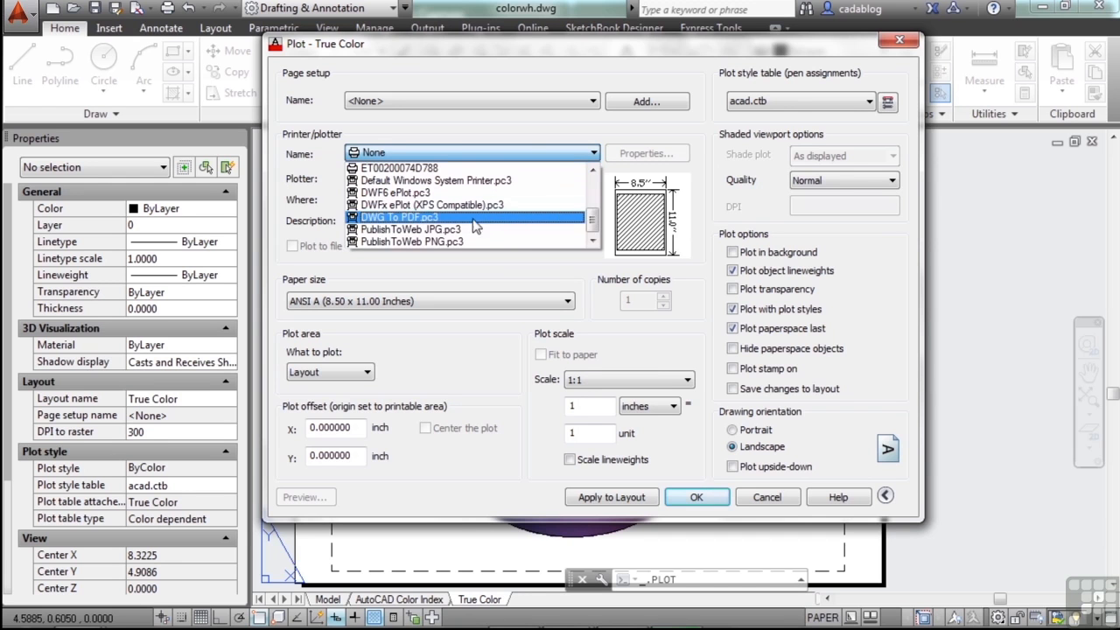
pyautogui.click(455, 218)
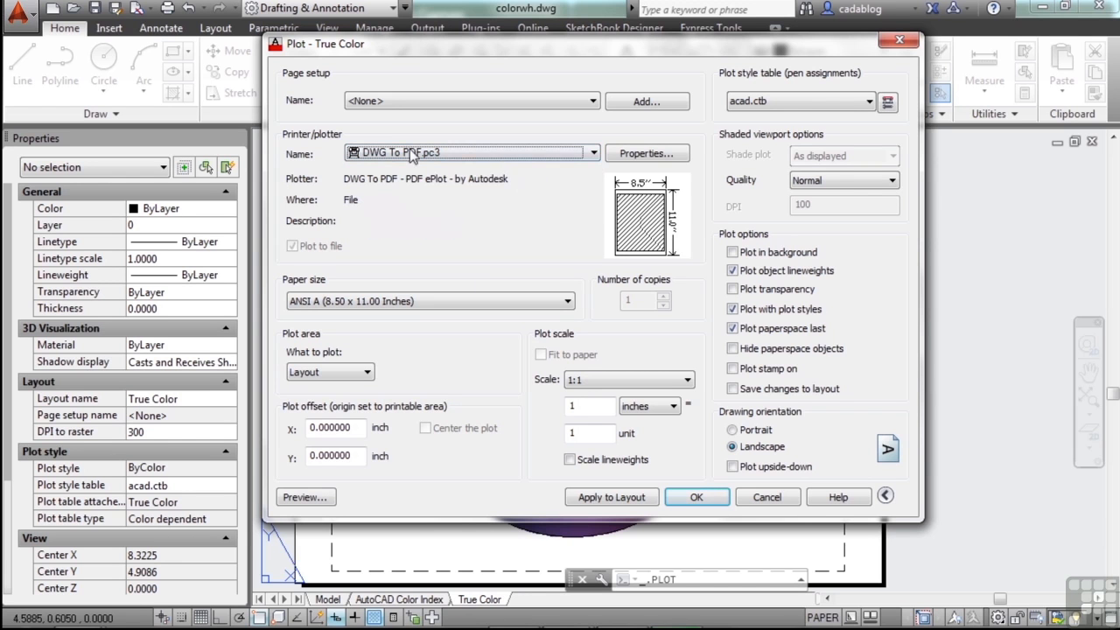
# Step: Review the DWG To PDF plotter's general, port, media and graphics properties, and close its configuration without saving changes
pyautogui.click(628, 156)
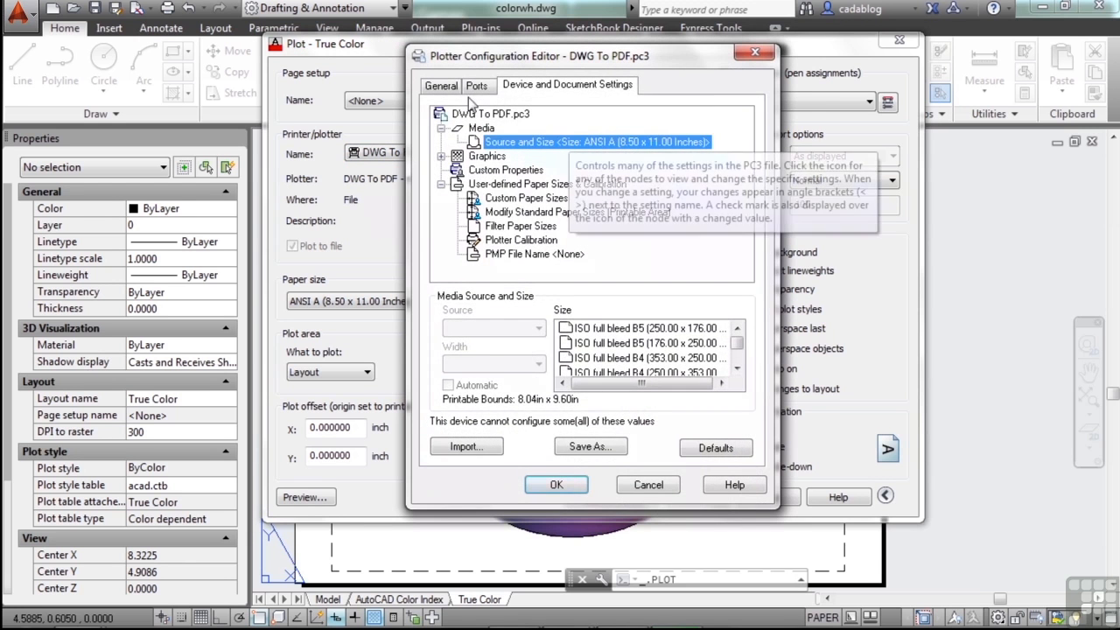
pyautogui.click(477, 87)
pyautogui.click(451, 87)
pyautogui.click(543, 87)
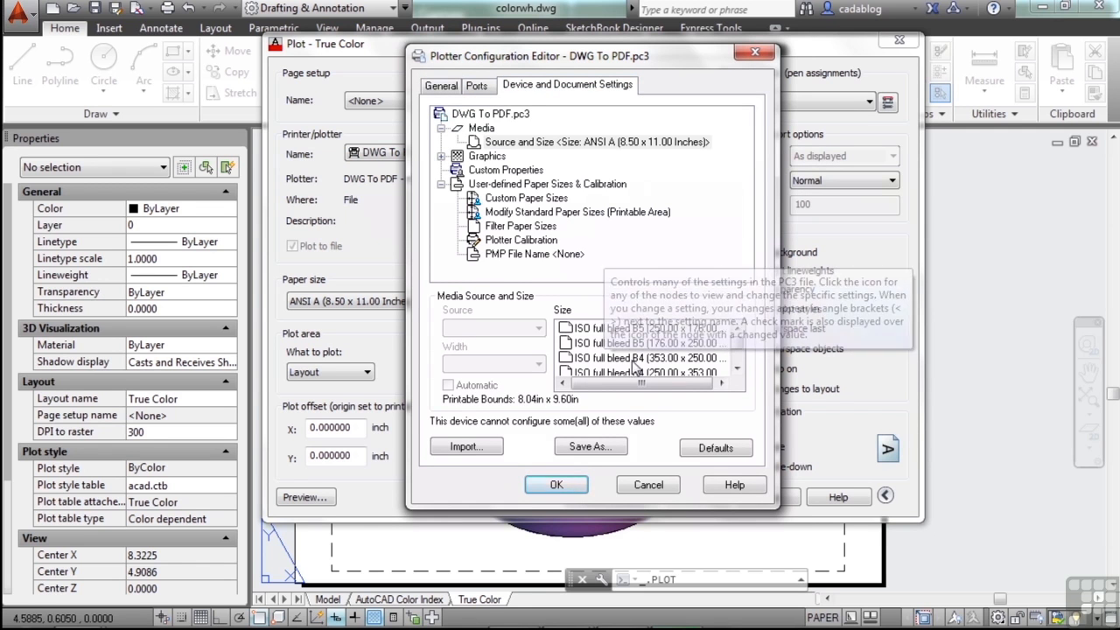
pyautogui.click(441, 157)
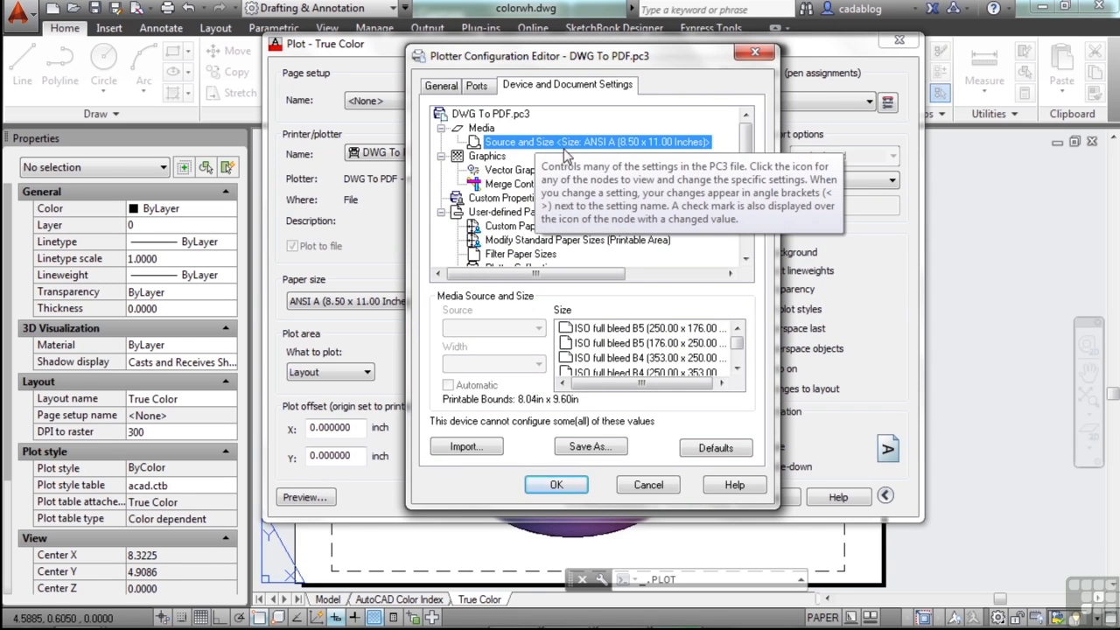
pyautogui.click(649, 485)
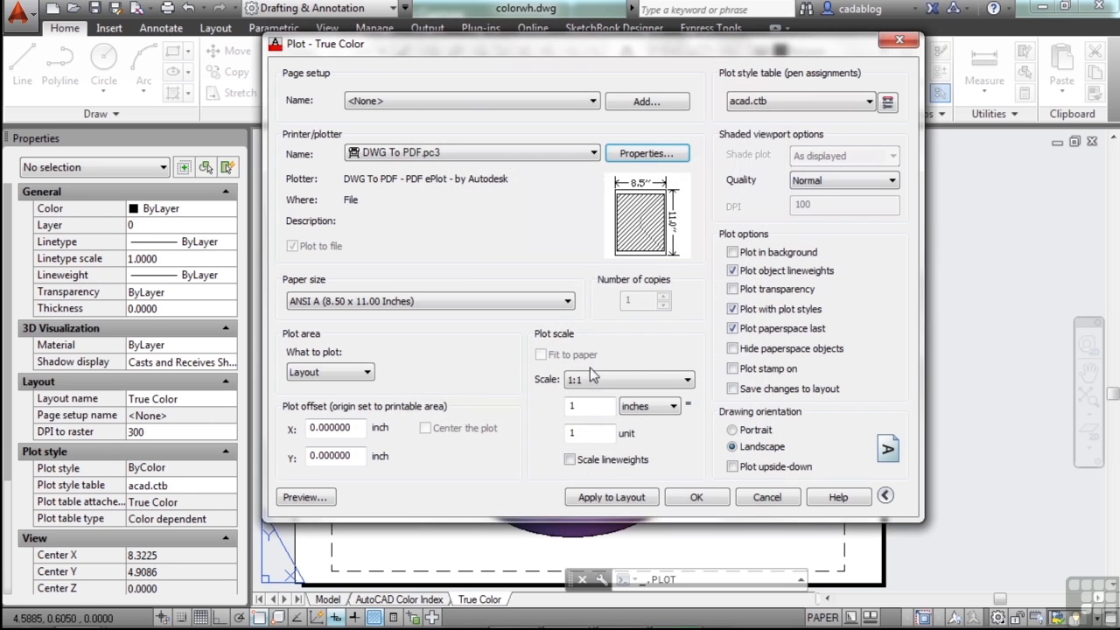